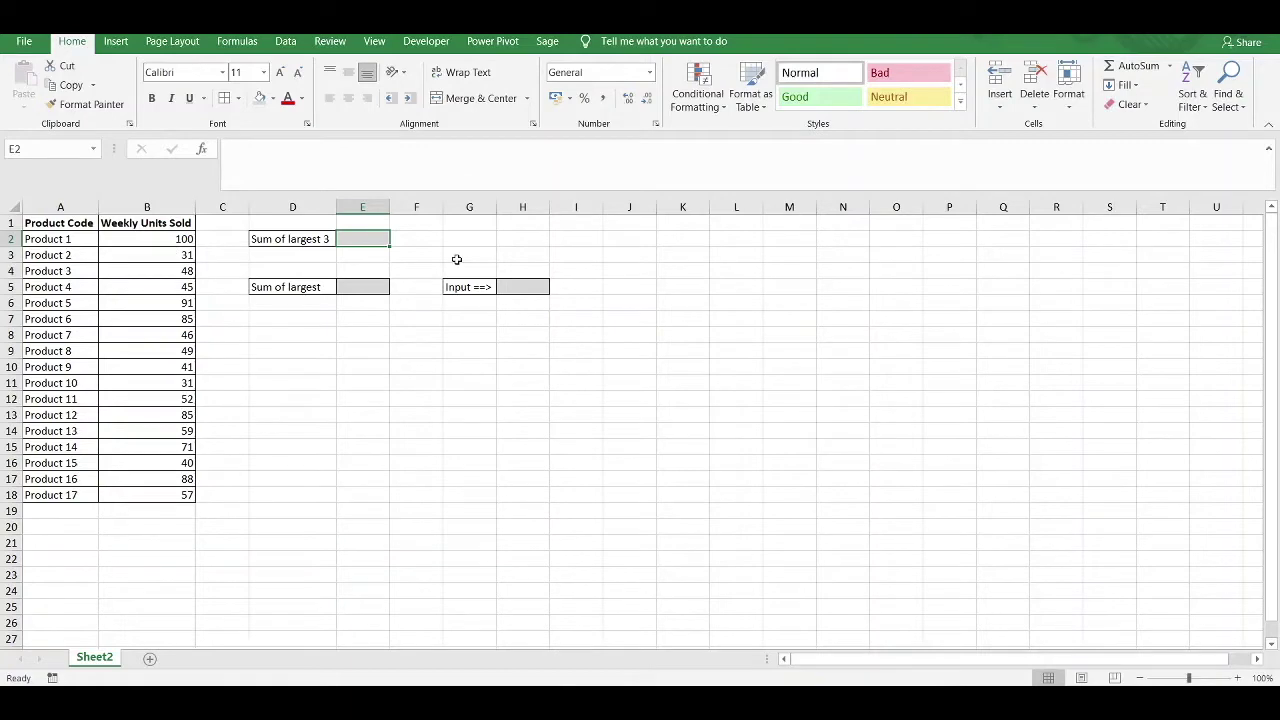
Enter =SUMPRODUCT(LARGE(B2:B18,ROW(1:3))) in E2, selecting B2:B18 with the mouse.
type("=SUMPR")
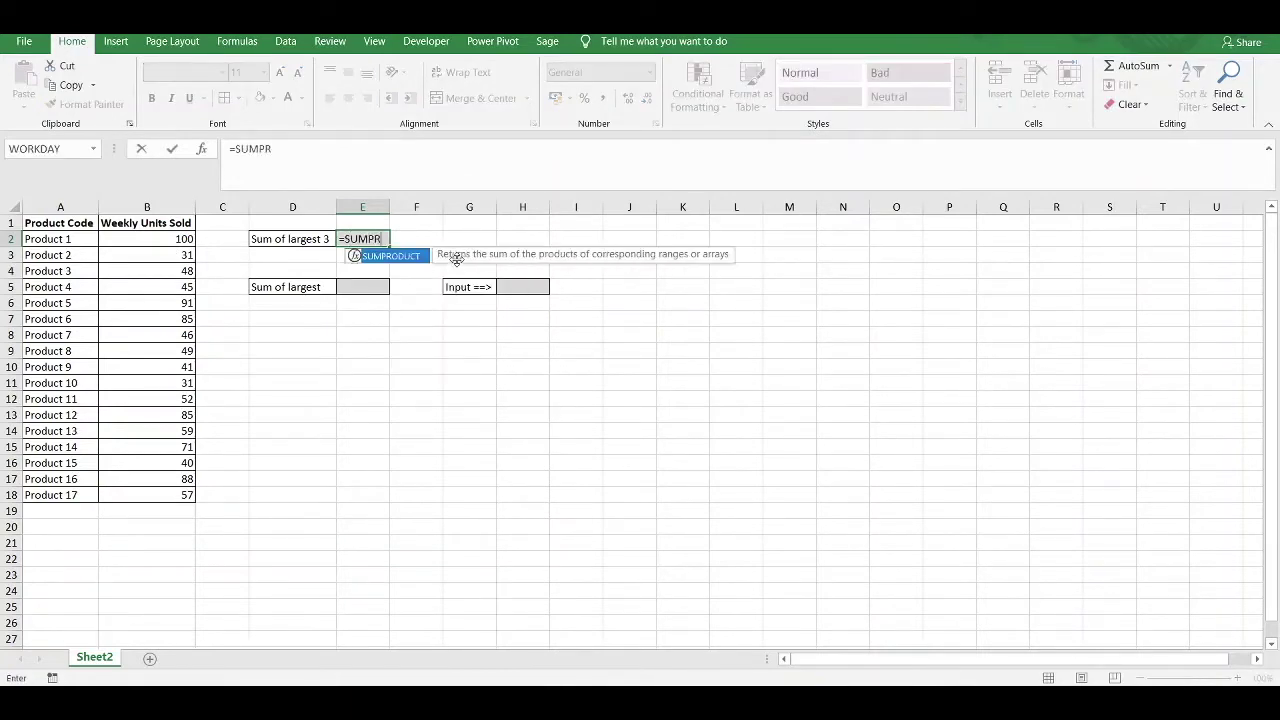
key("Tab")
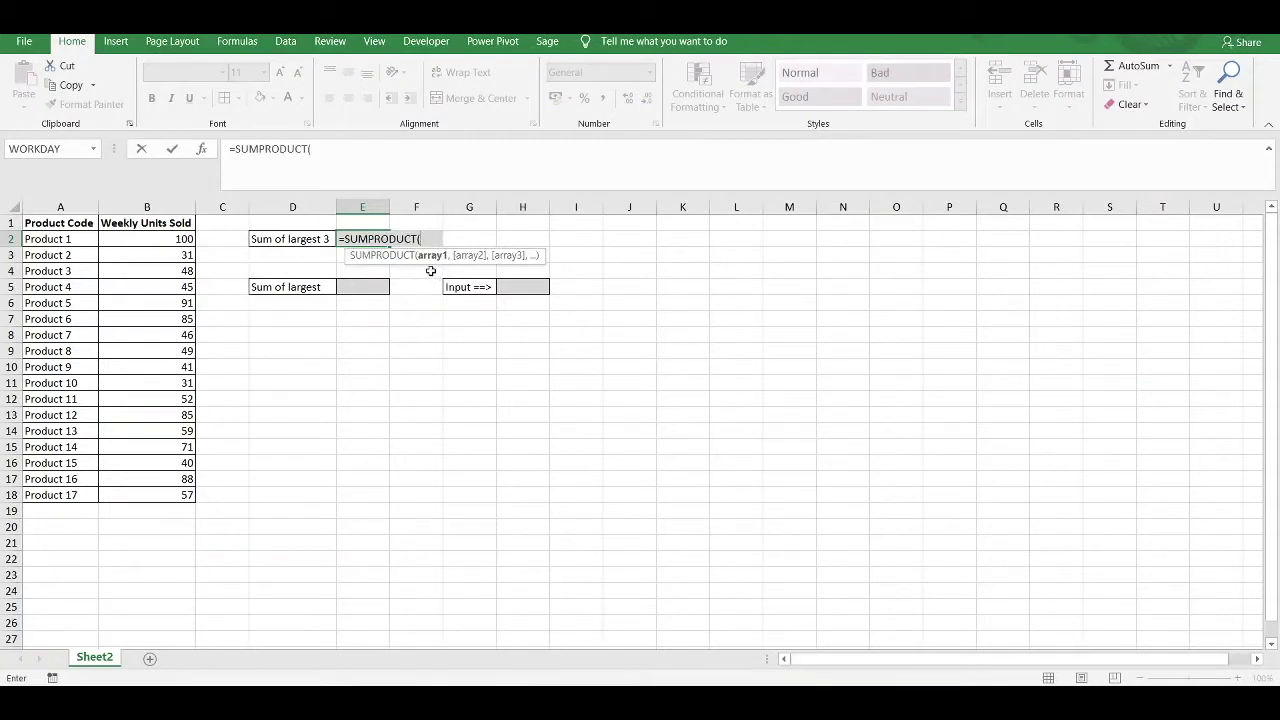
type("L")
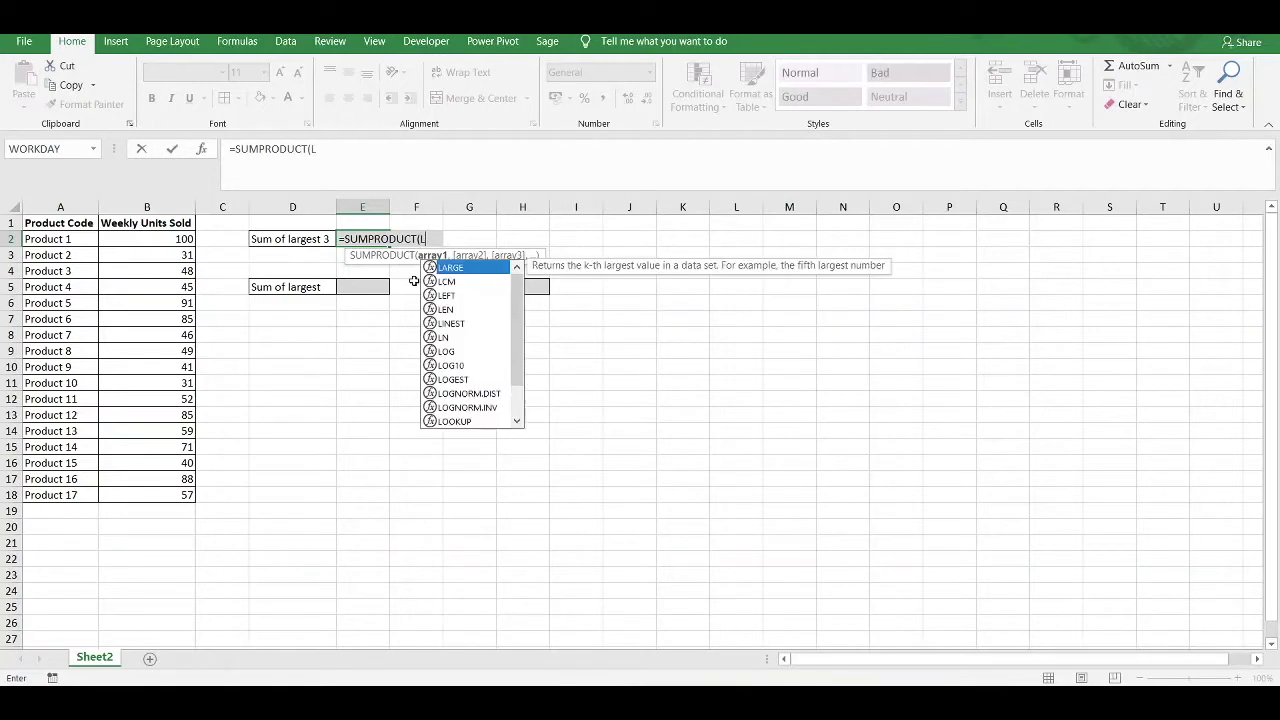
type("ARGE(")
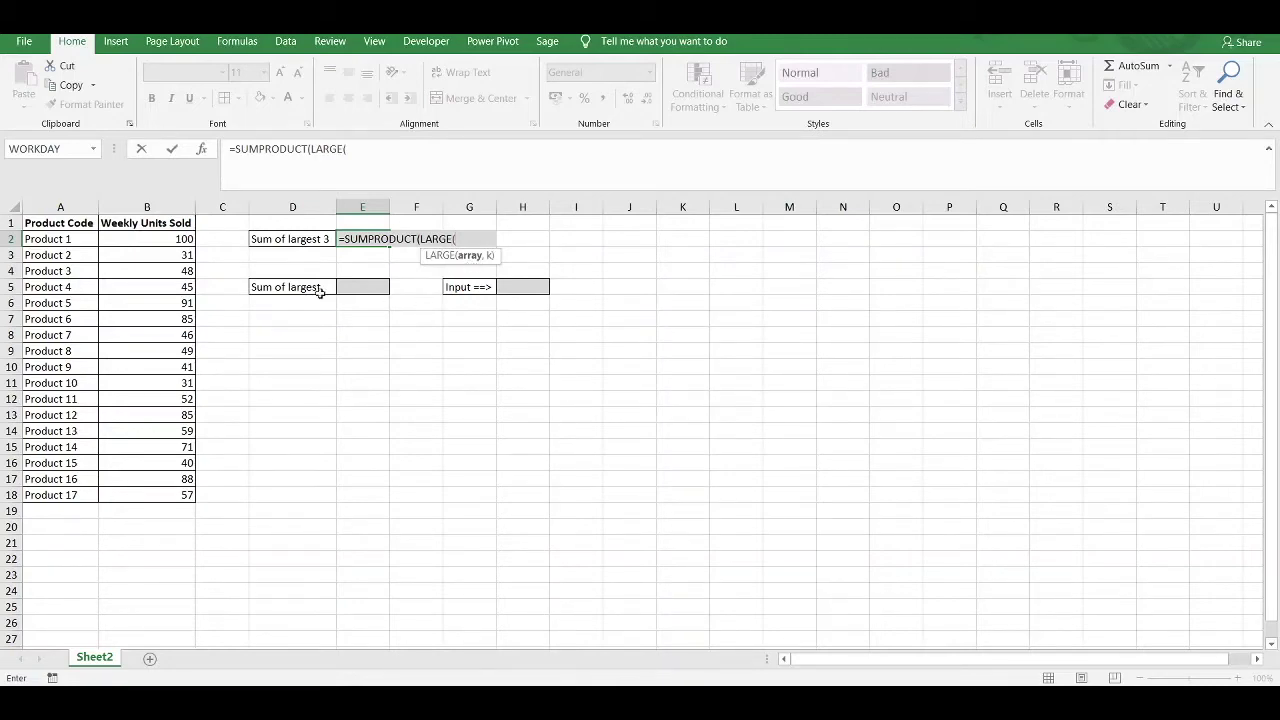
left_click_drag(178, 240, 177, 490)
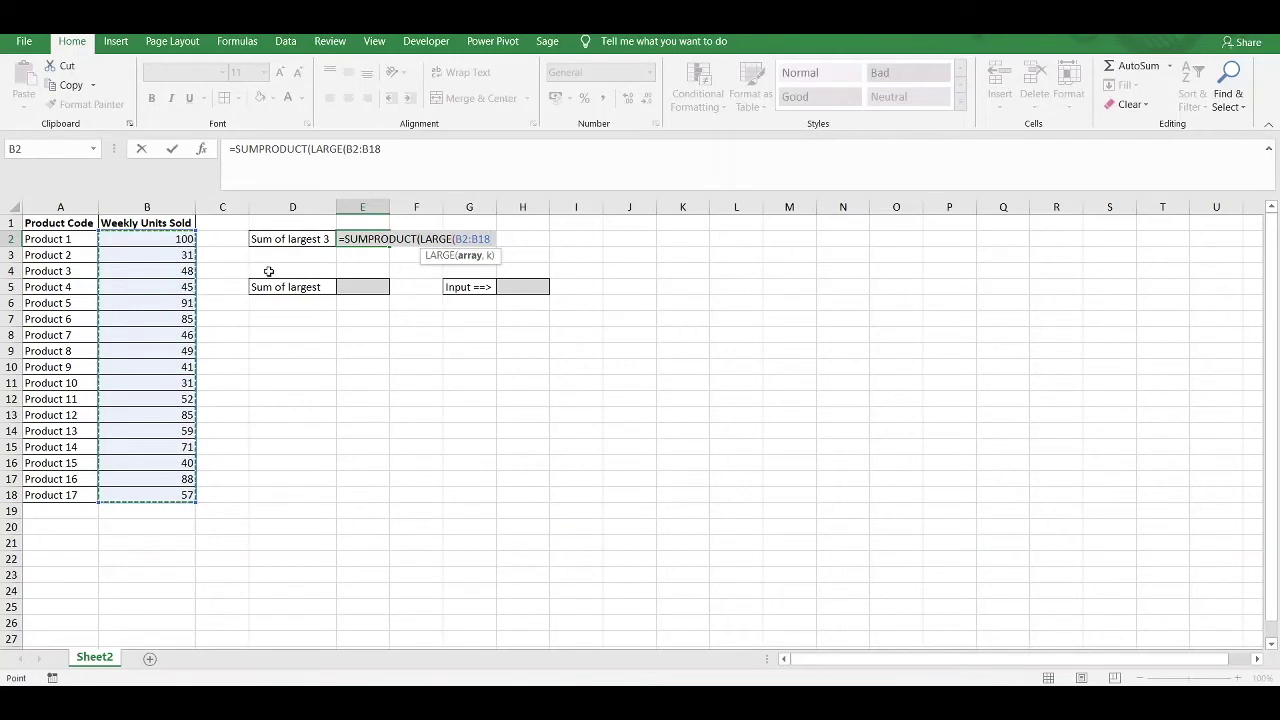
type(",")
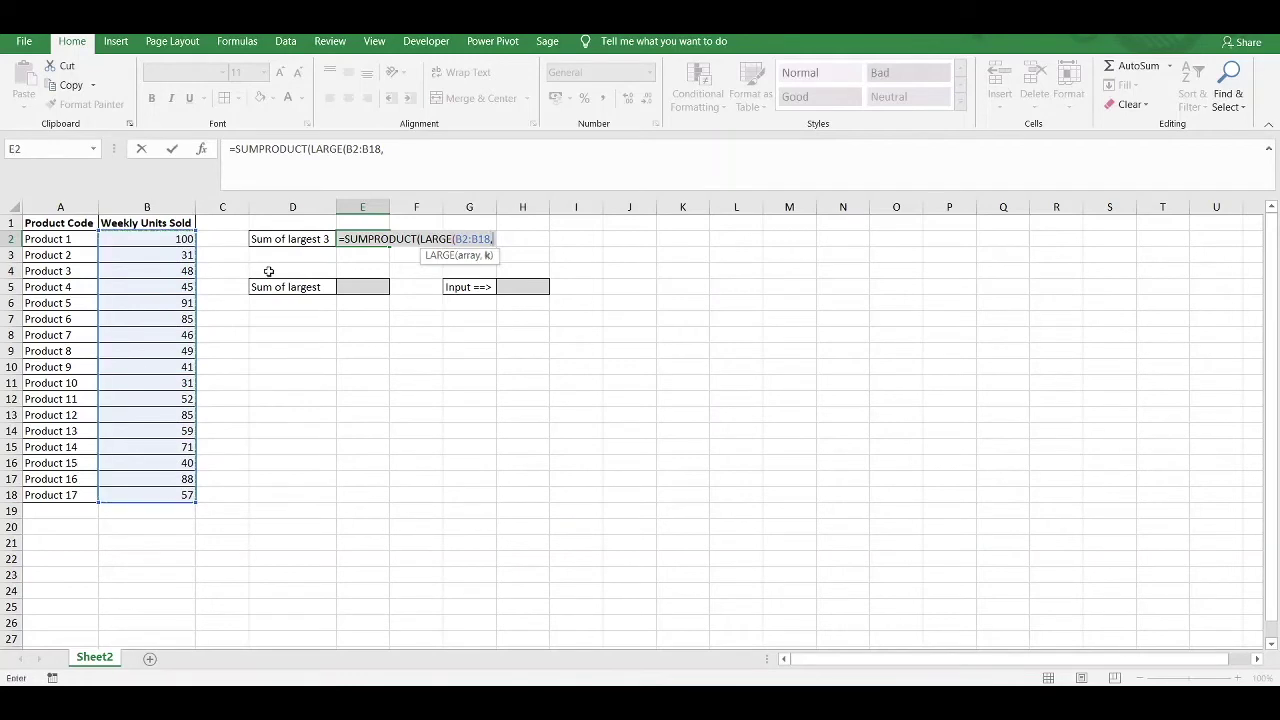
type("ROW")
double_click(521, 269)
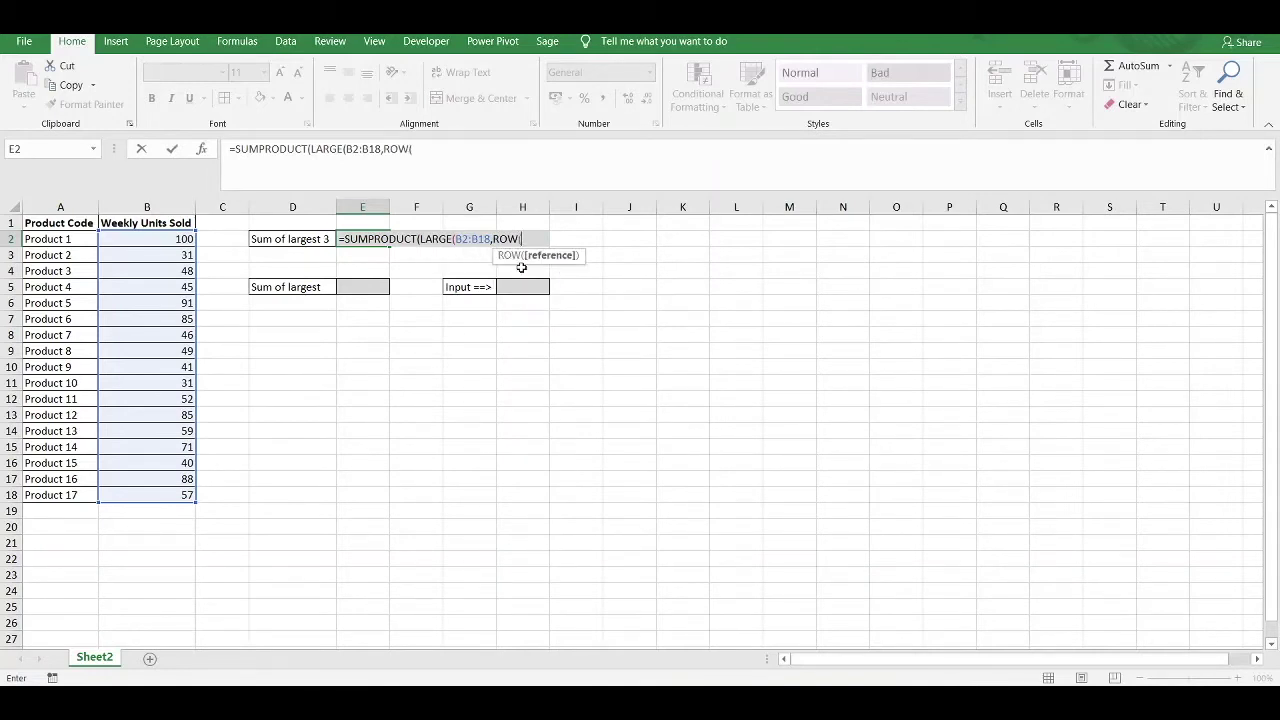
type("1:3")
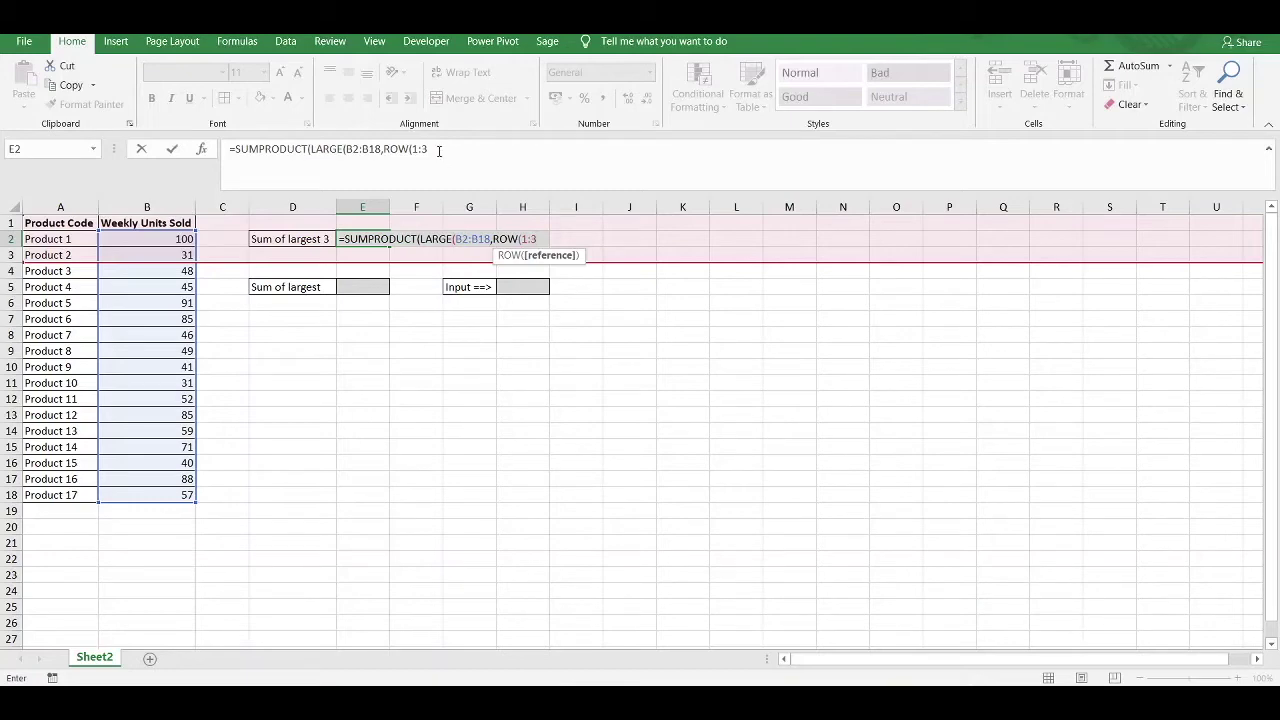
left_click(438, 150)
type("))")
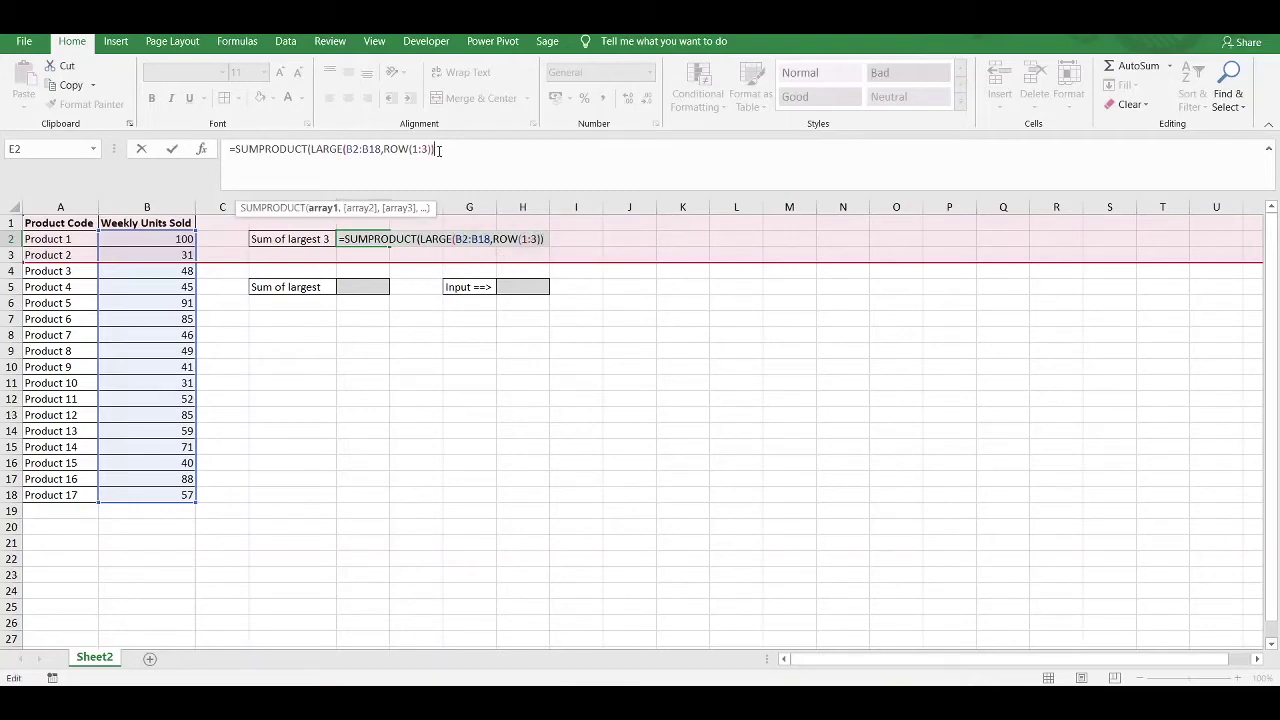
Commit the E2 formula, showing 279, and recheck it in the formula bar.
key("ctrl+Return")
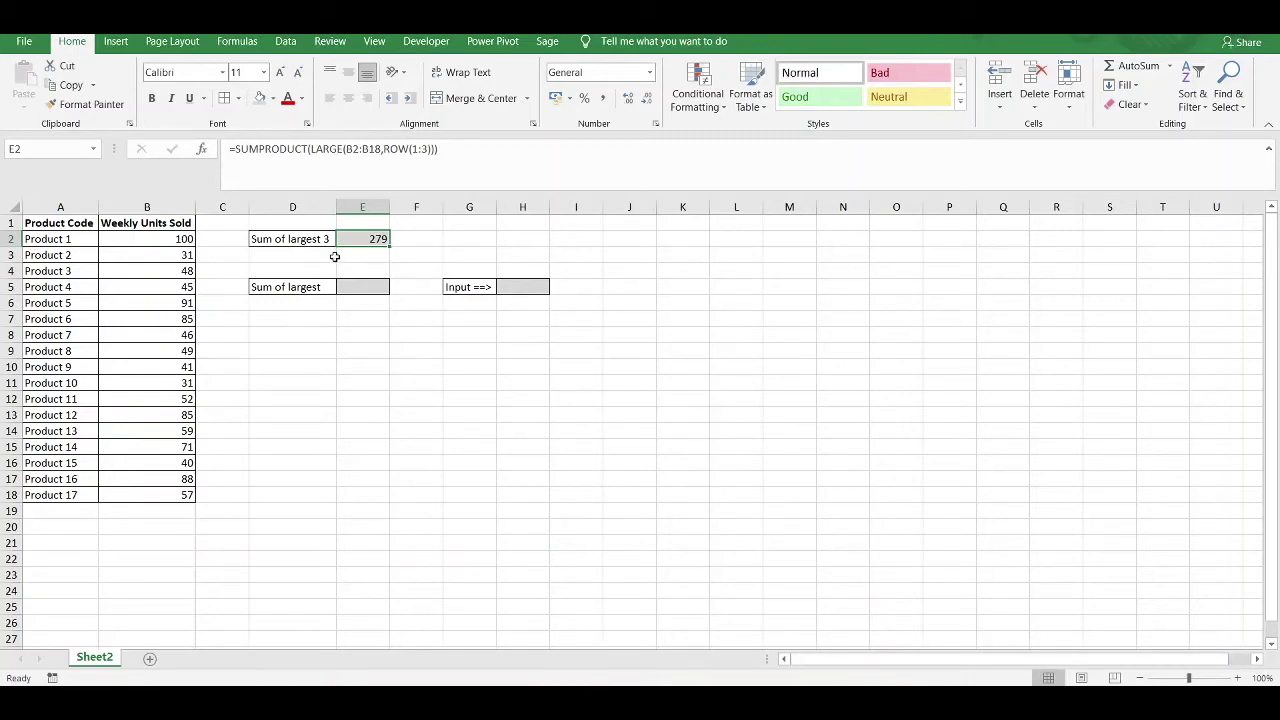
left_click(427, 148)
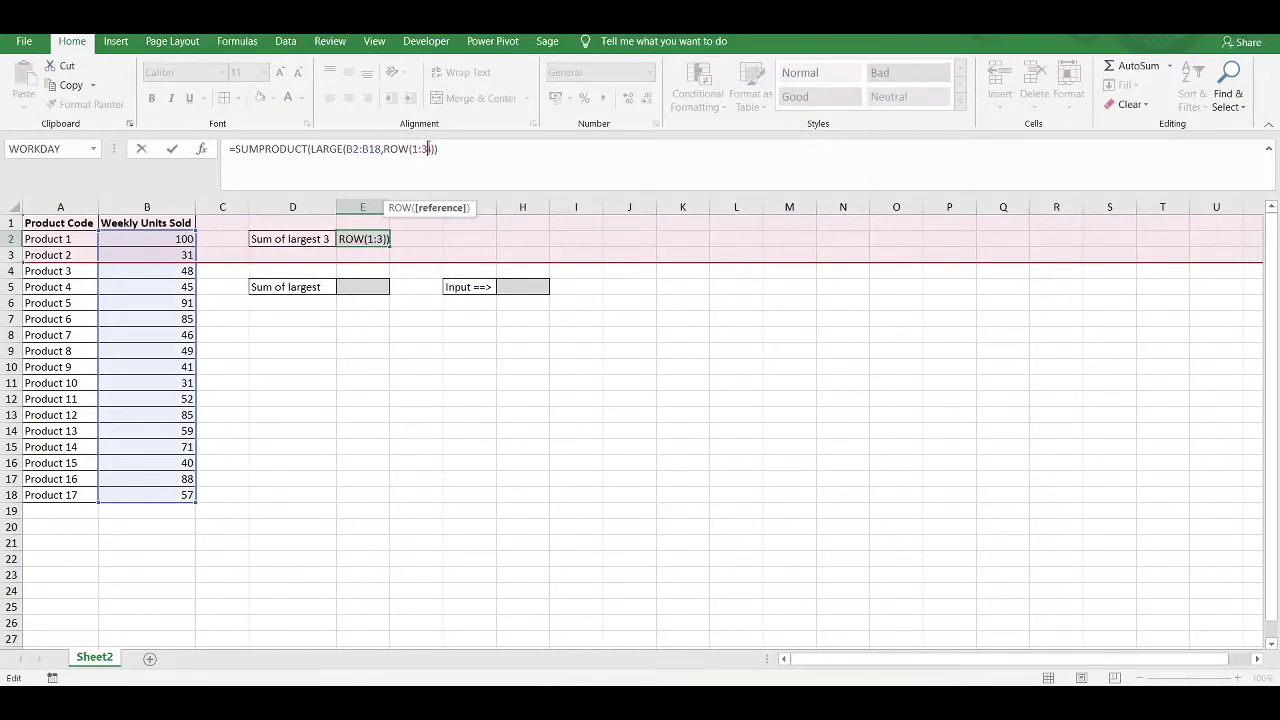
key("ctrl+Return")
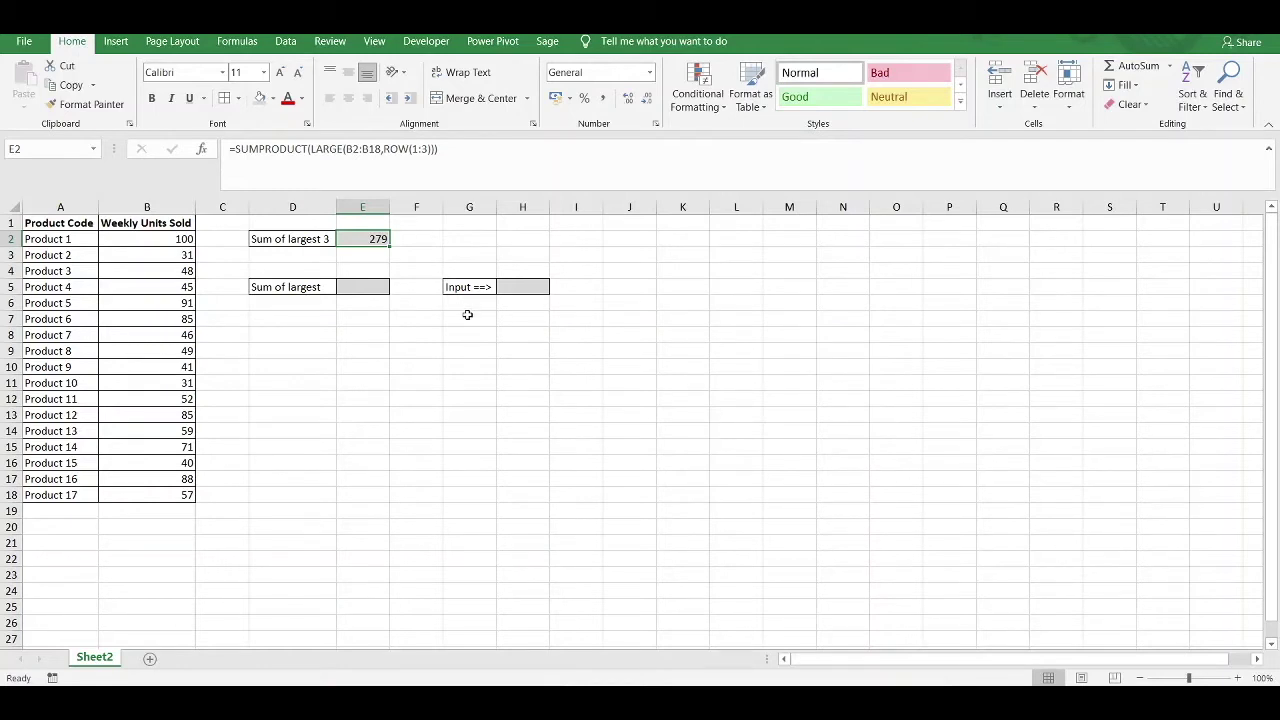
Start a second SUMPRODUCT formula in E5, beside the H5 input cell.
left_click(525, 286)
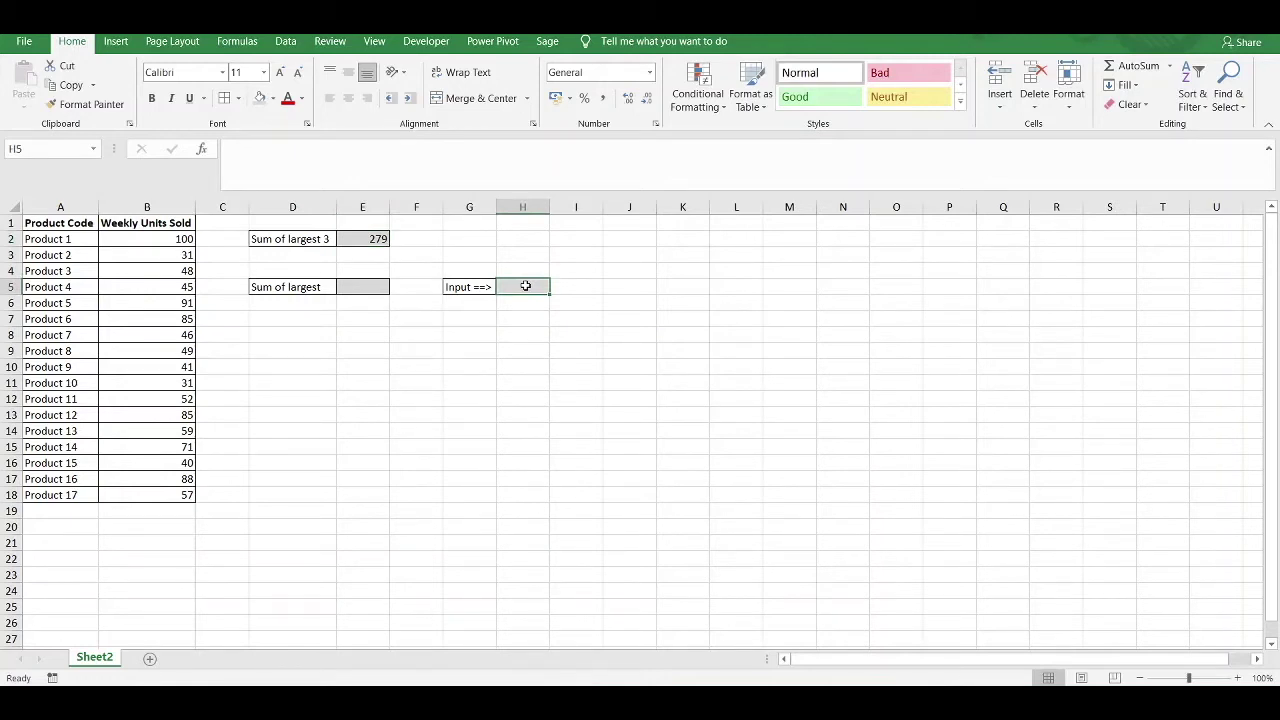
left_click(374, 288)
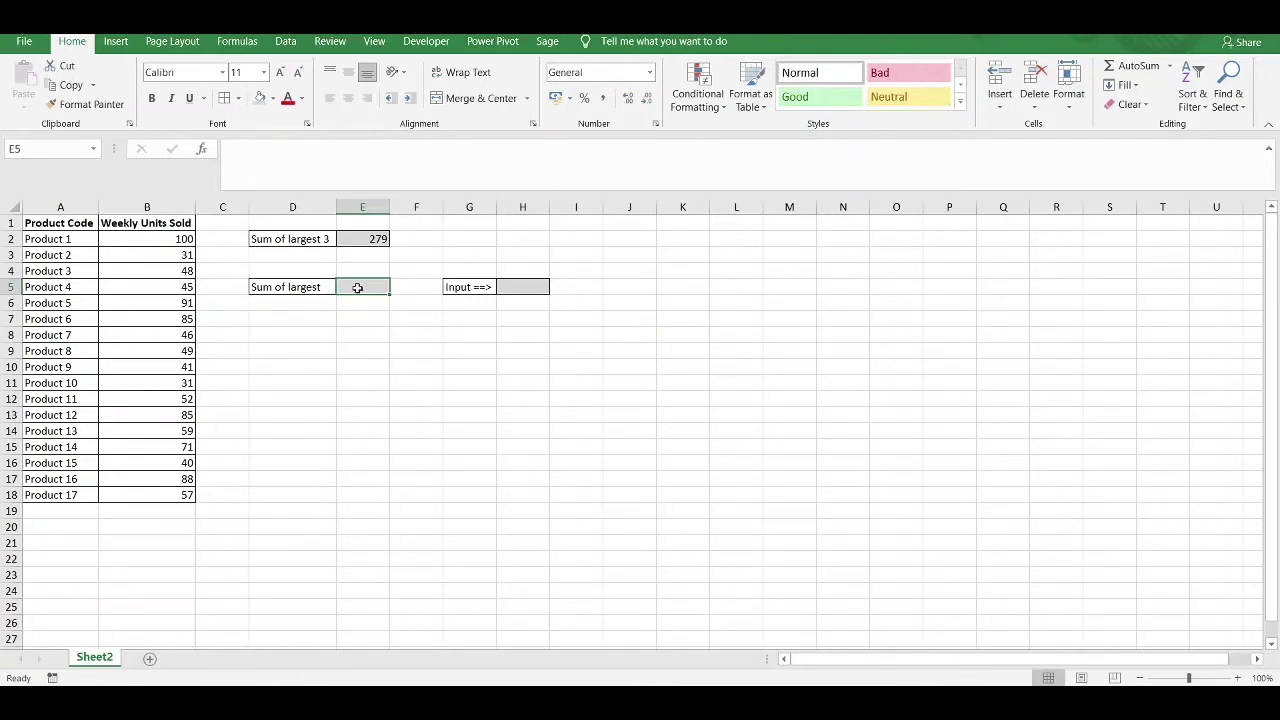
type("=SUMPROD")
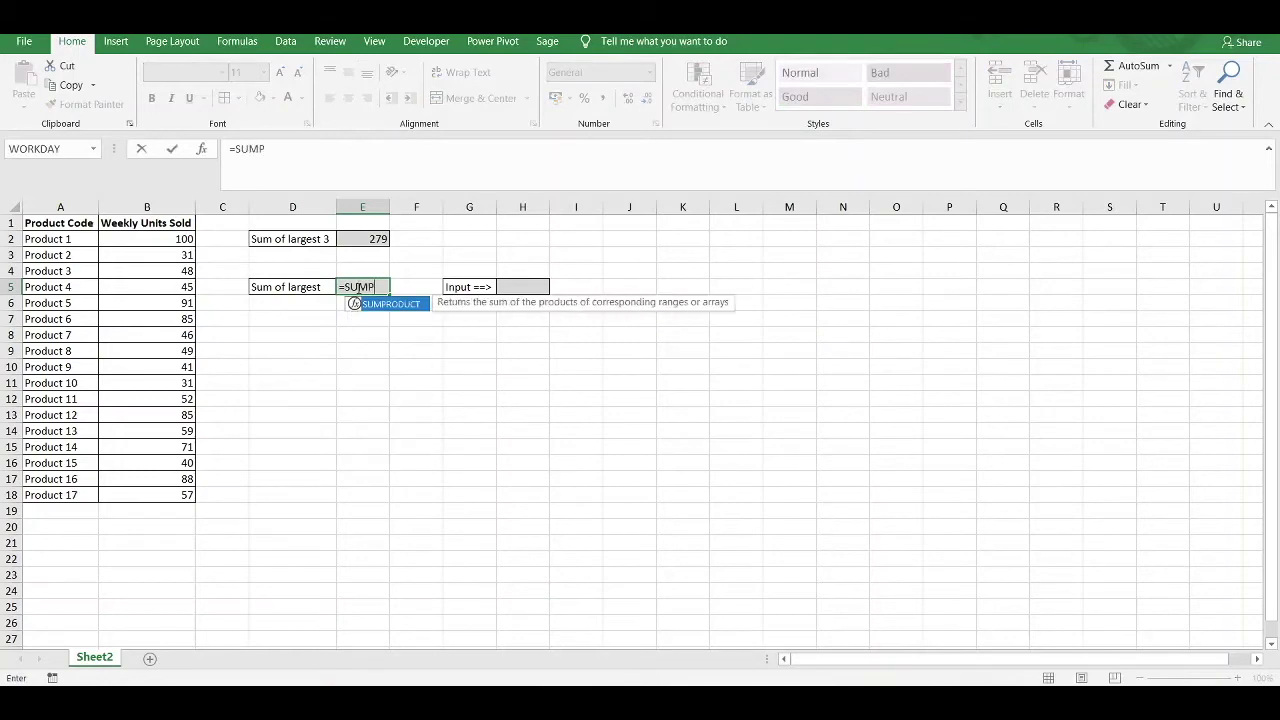
Build E5's formula up to =SUMPRODUCT(LARGE(B2:B18,ROW(INDIRE, selecting B2:B18 with the mouse.
key("Tab")
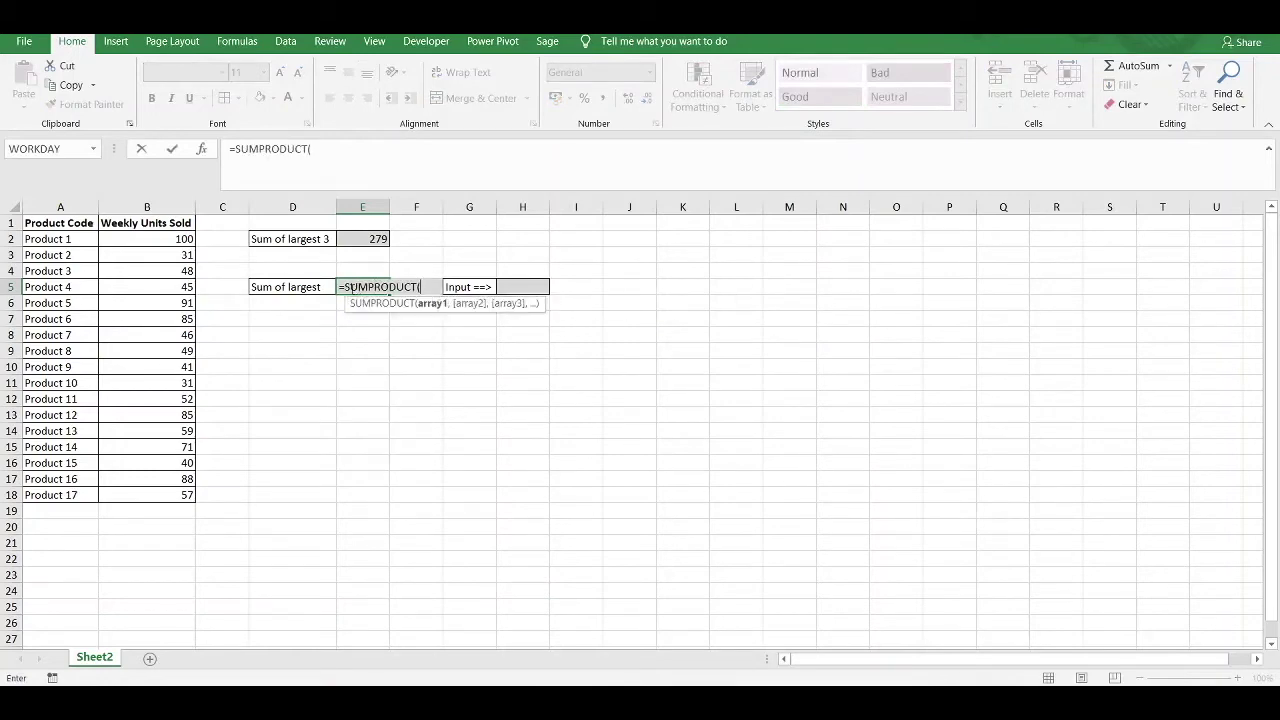
type("LARGE")
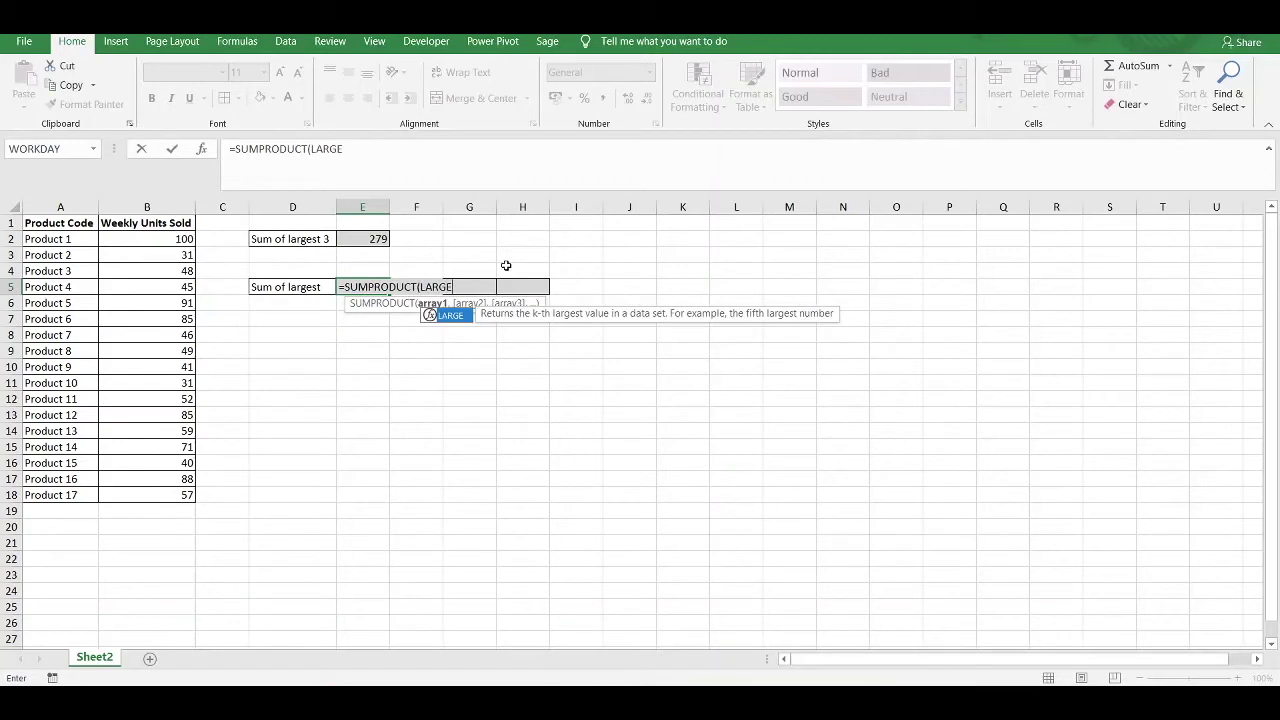
key("Tab")
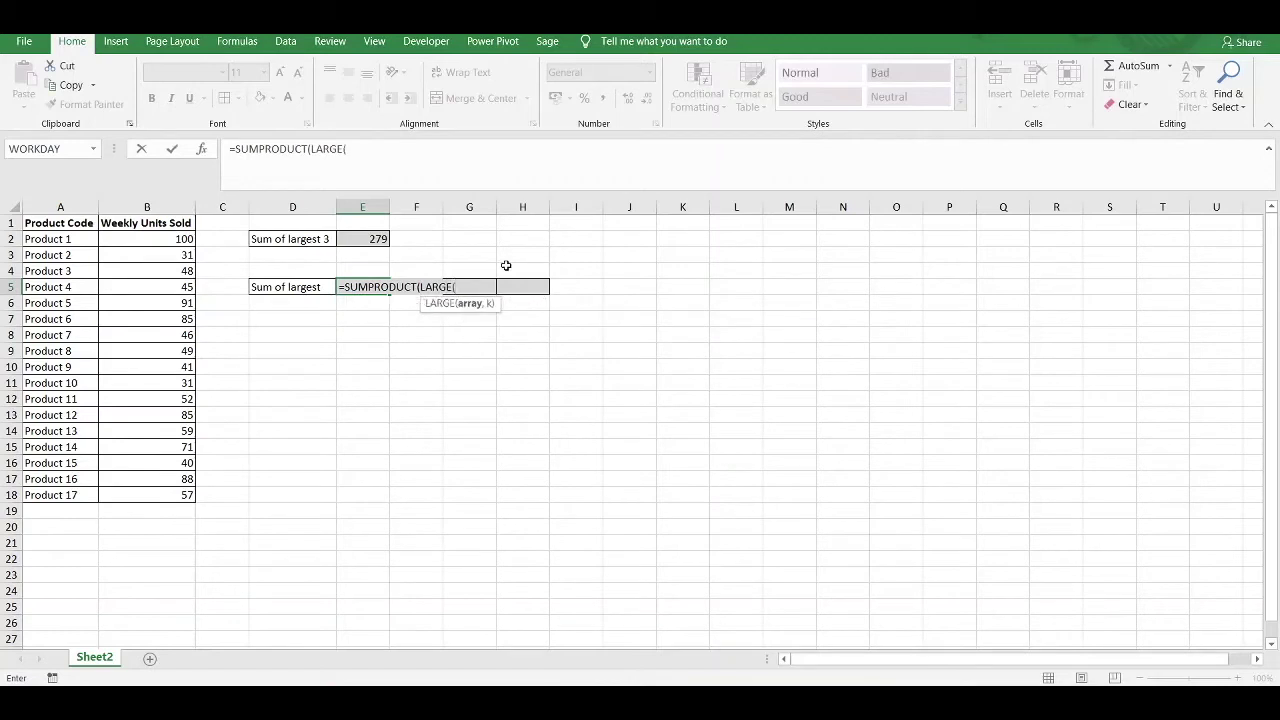
left_click_drag(158, 240, 143, 491)
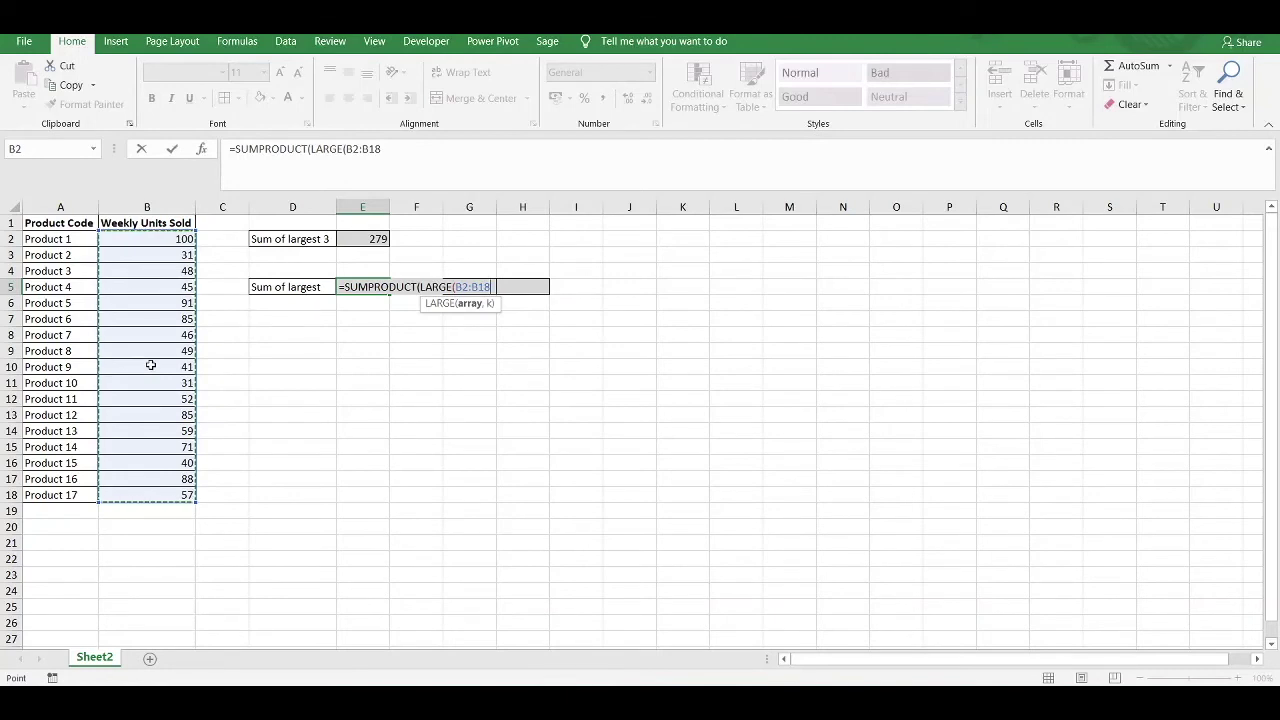
type(",ROW")
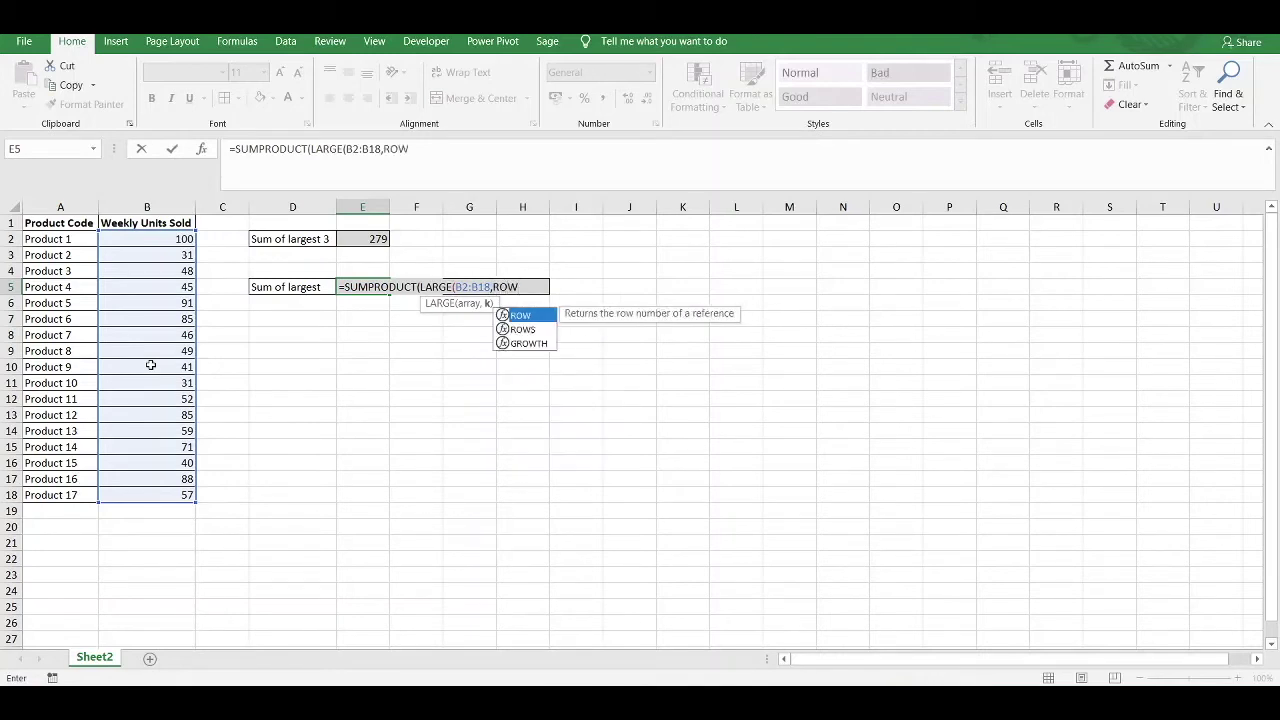
type("(")
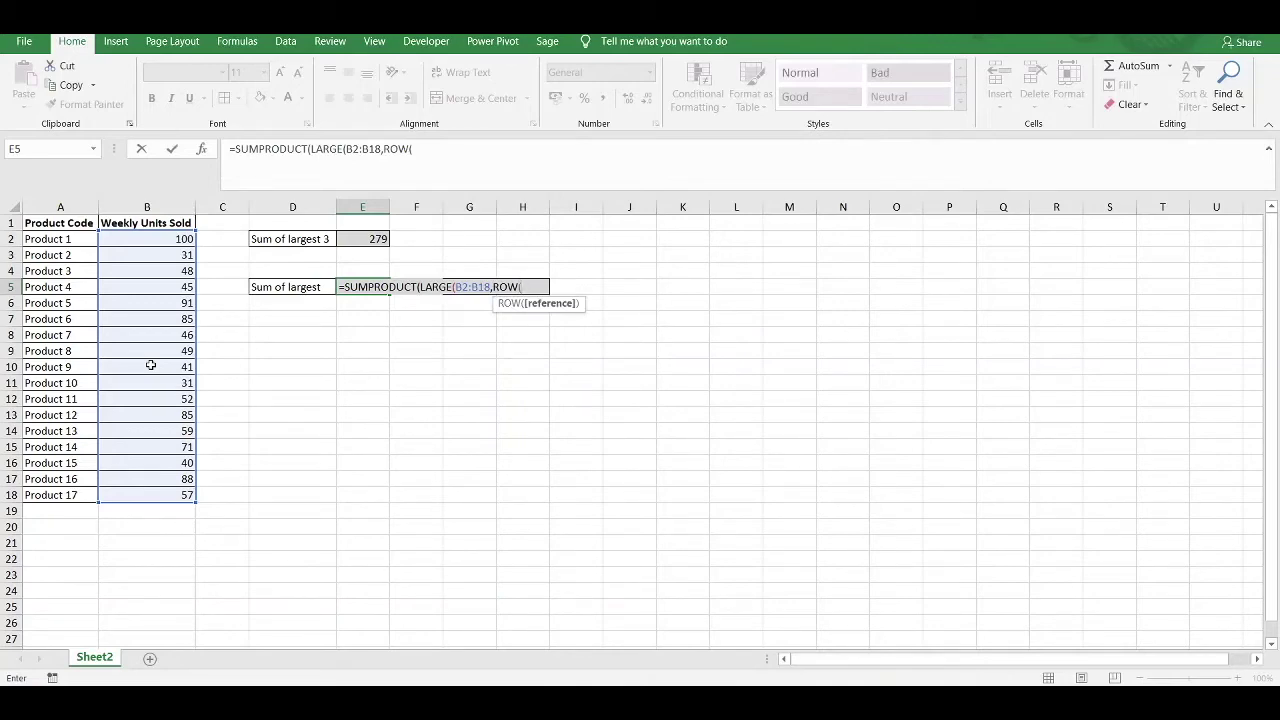
type("INDIRE")
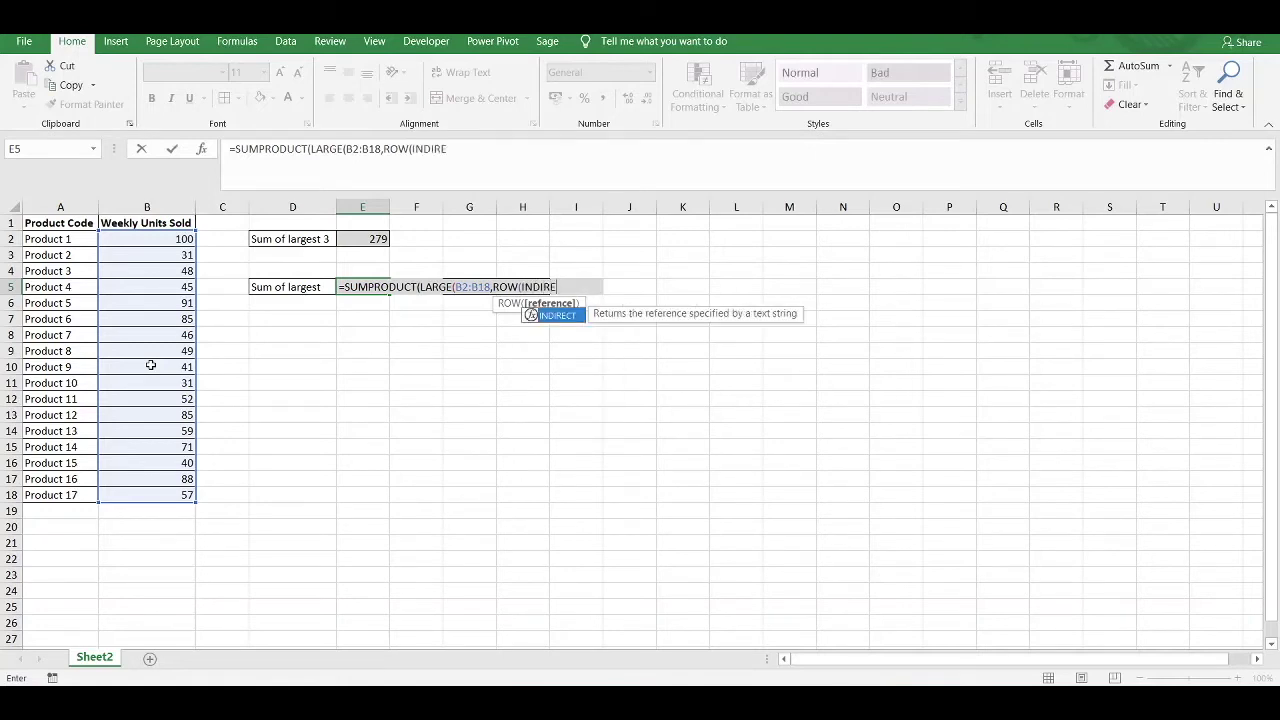
Finish E5 as =SUMPRODUCT(LARGE(B2:B18,ROW(INDIRECT("1:"&H5)))), correcting a mistyped H6 to H5.
key("Tab")
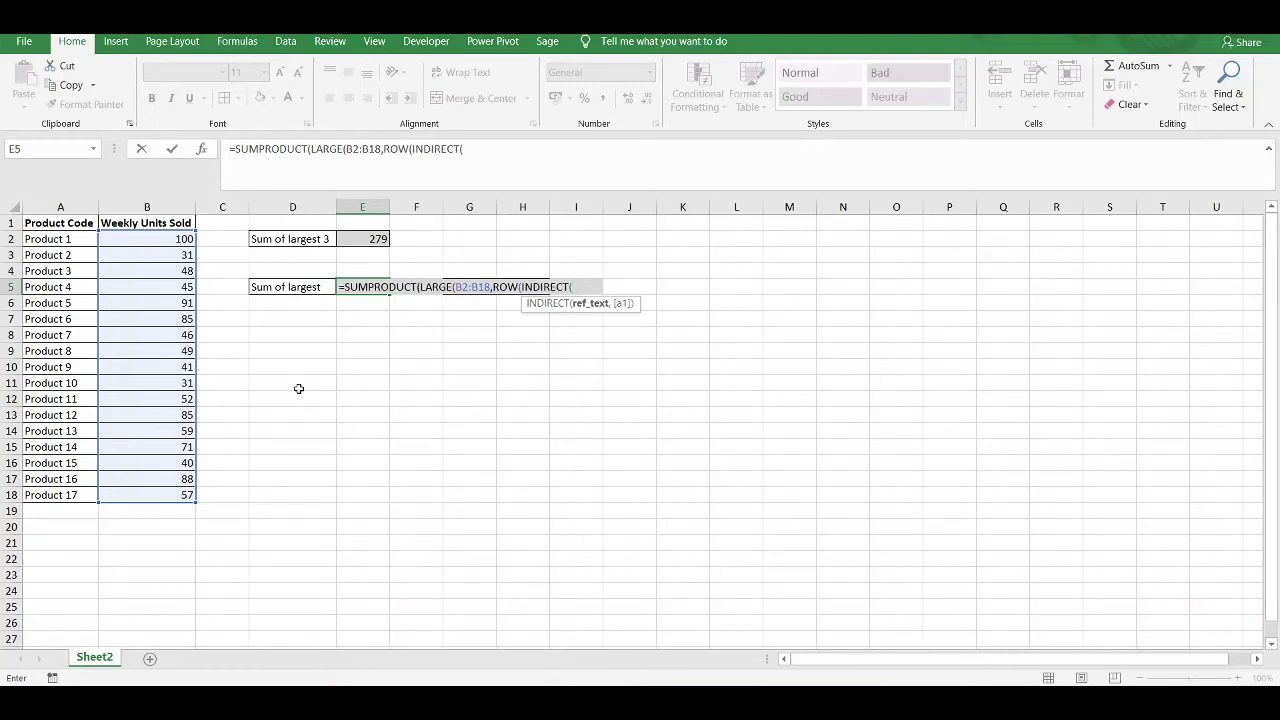
type("\"1:")
type("&")
left_click(510, 150)
type("H6")
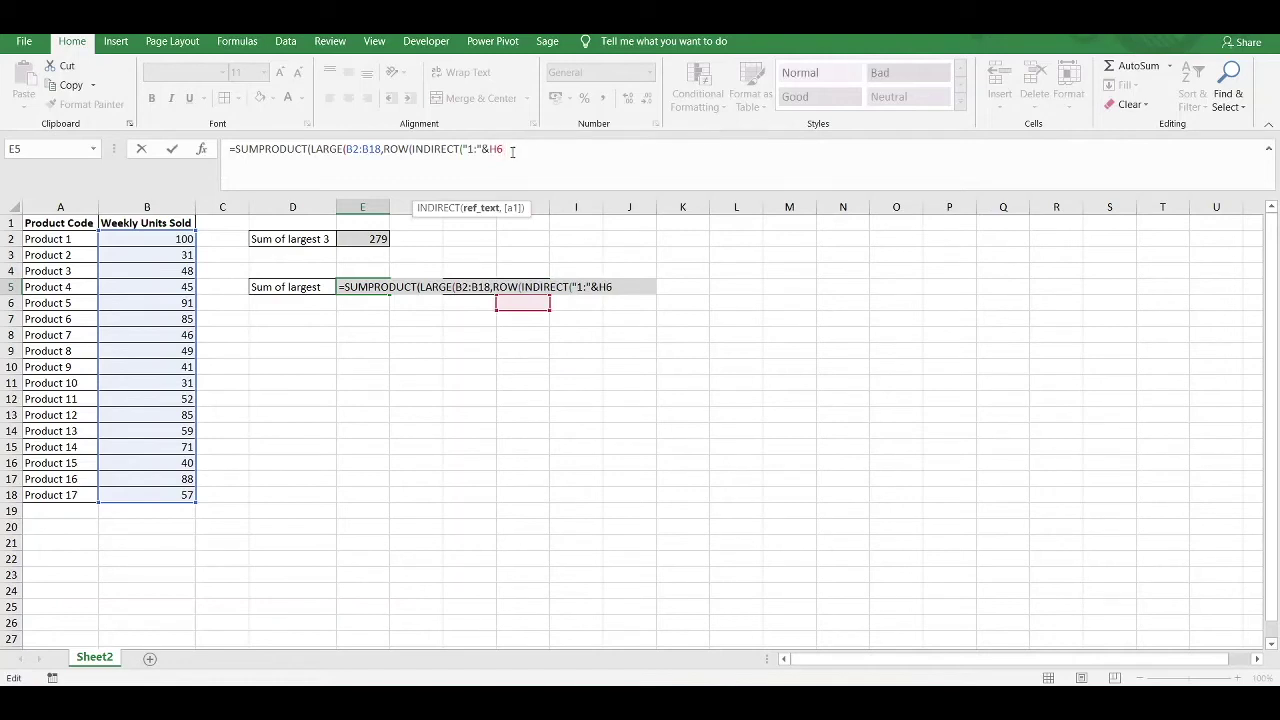
key("BackSpace")
type("5")
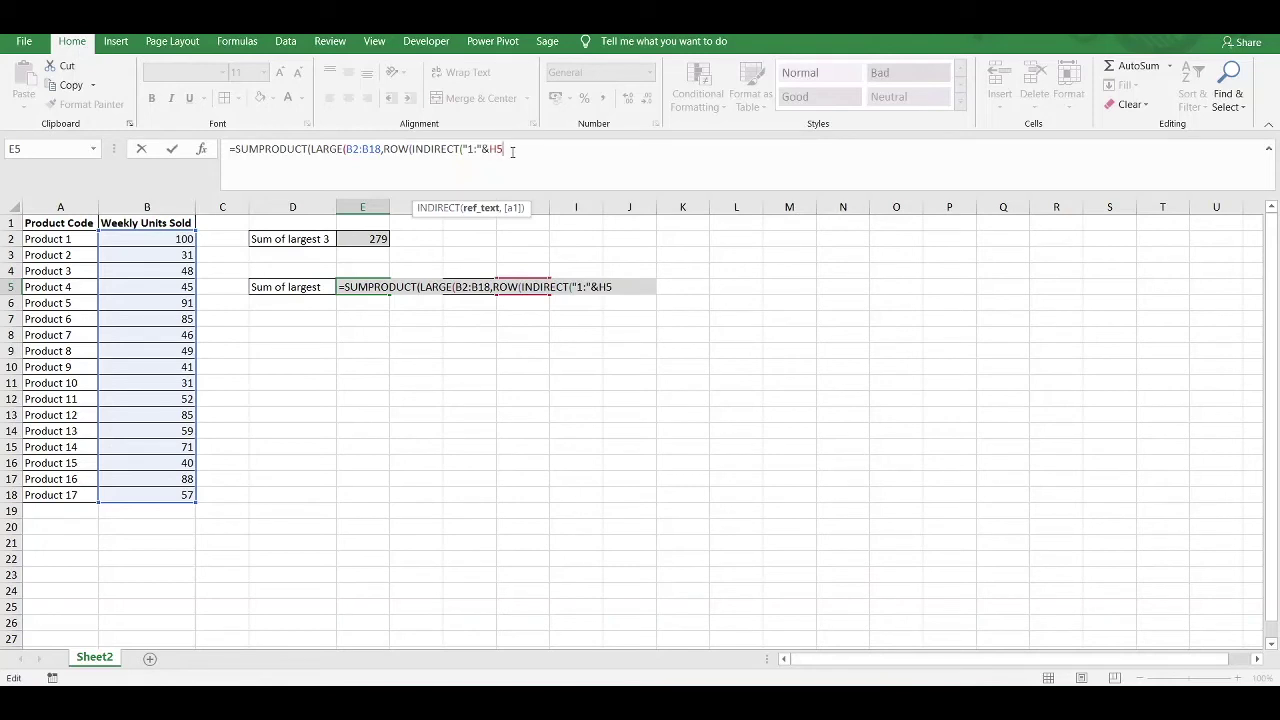
type("))))")
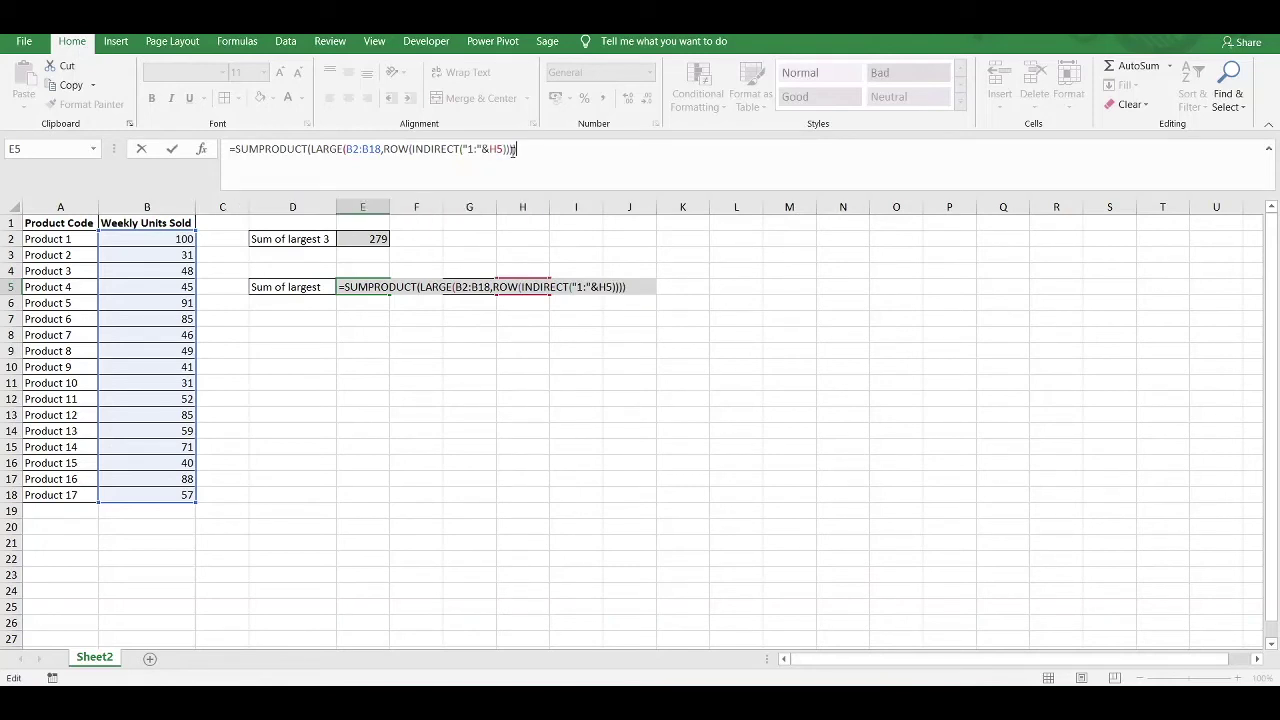
key("ctrl+Return")
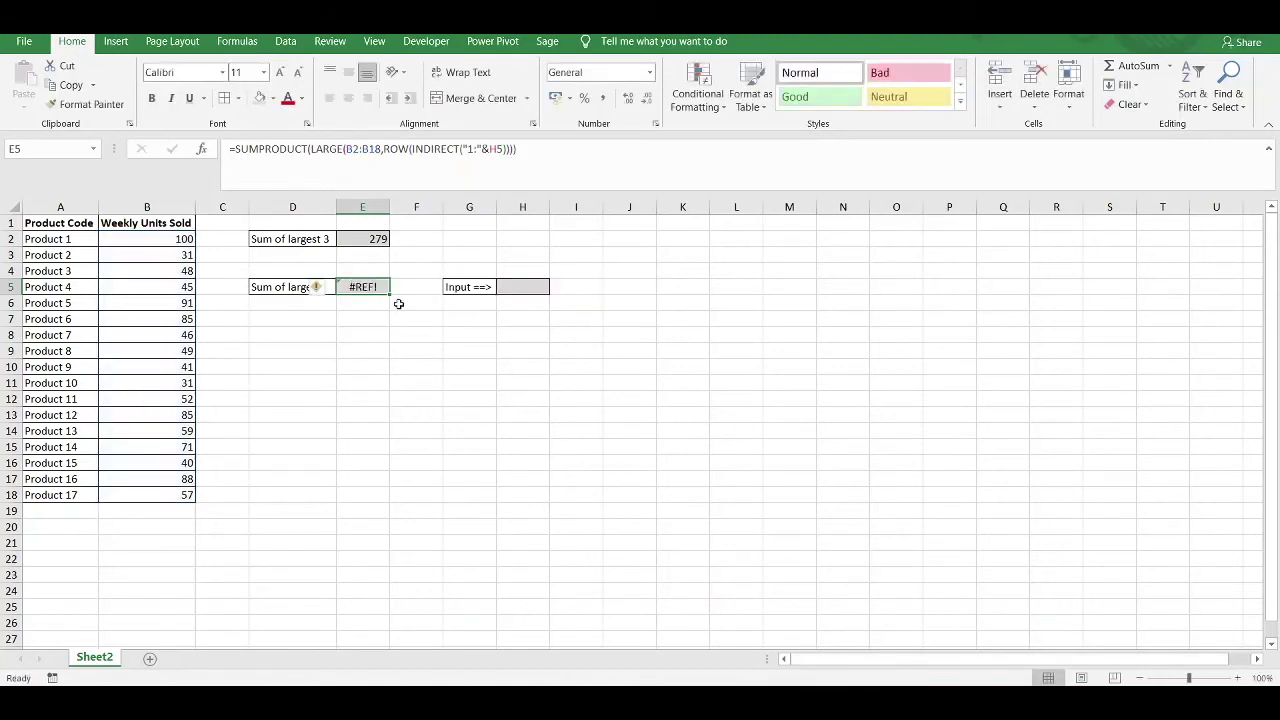
Try counts 3, 4 and 1 in input cell H5, watching E5 update.
left_click(525, 288)
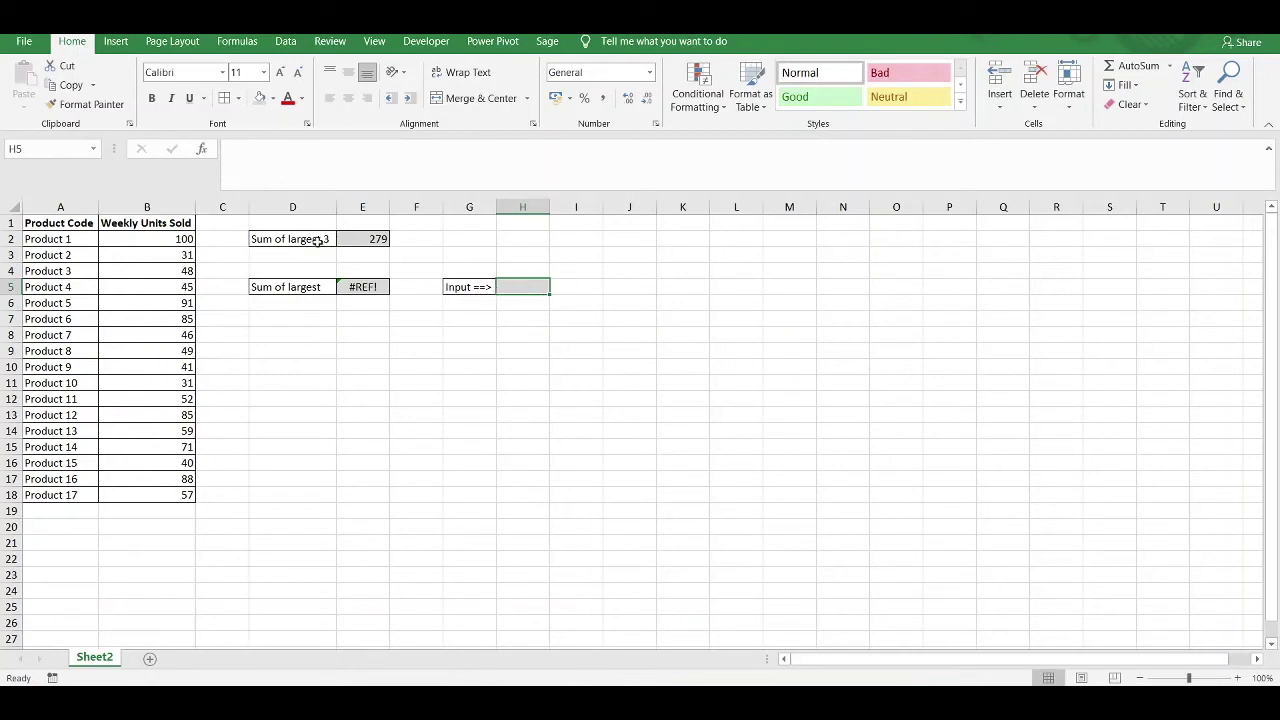
type("3")
key("Return")
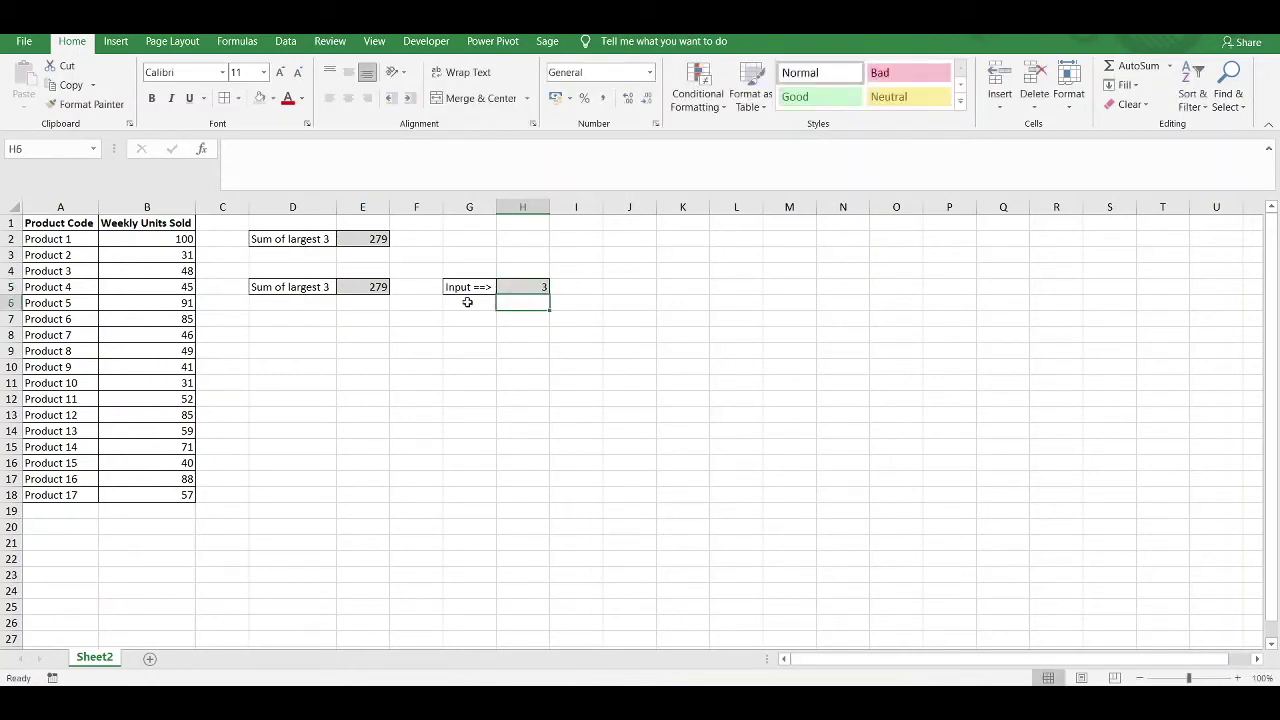
left_click(535, 285)
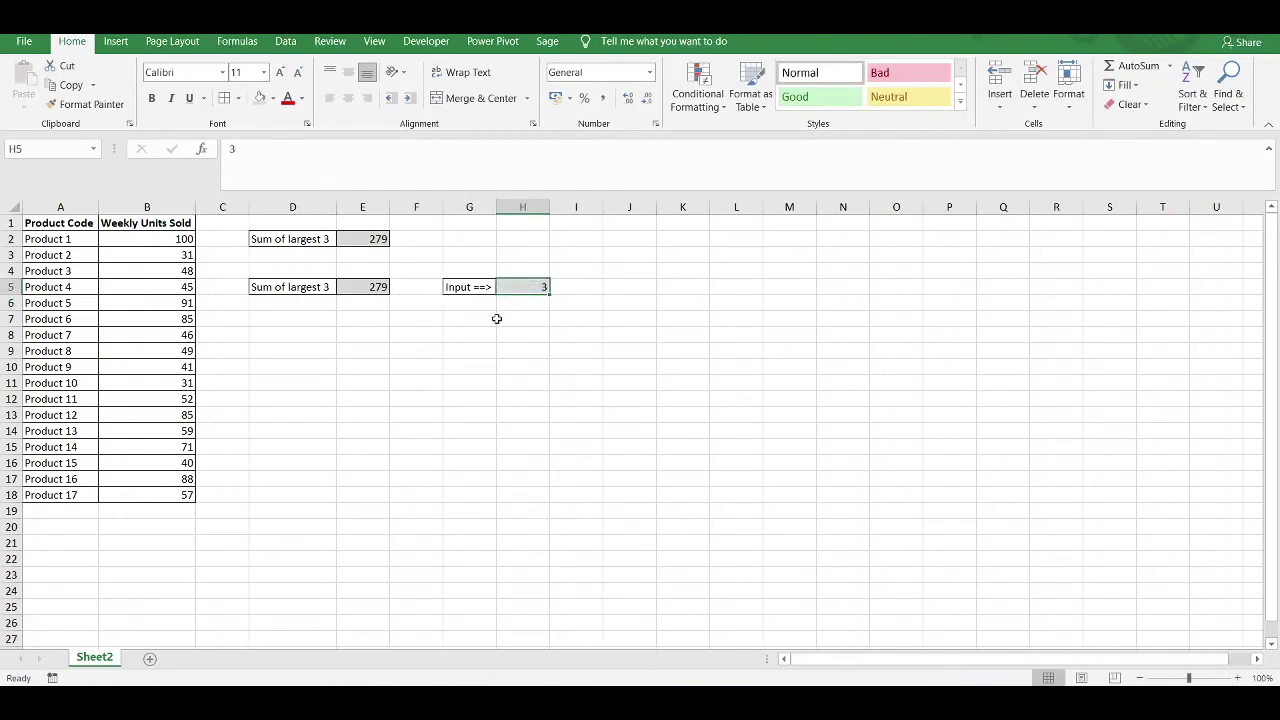
type("4")
key("Return")
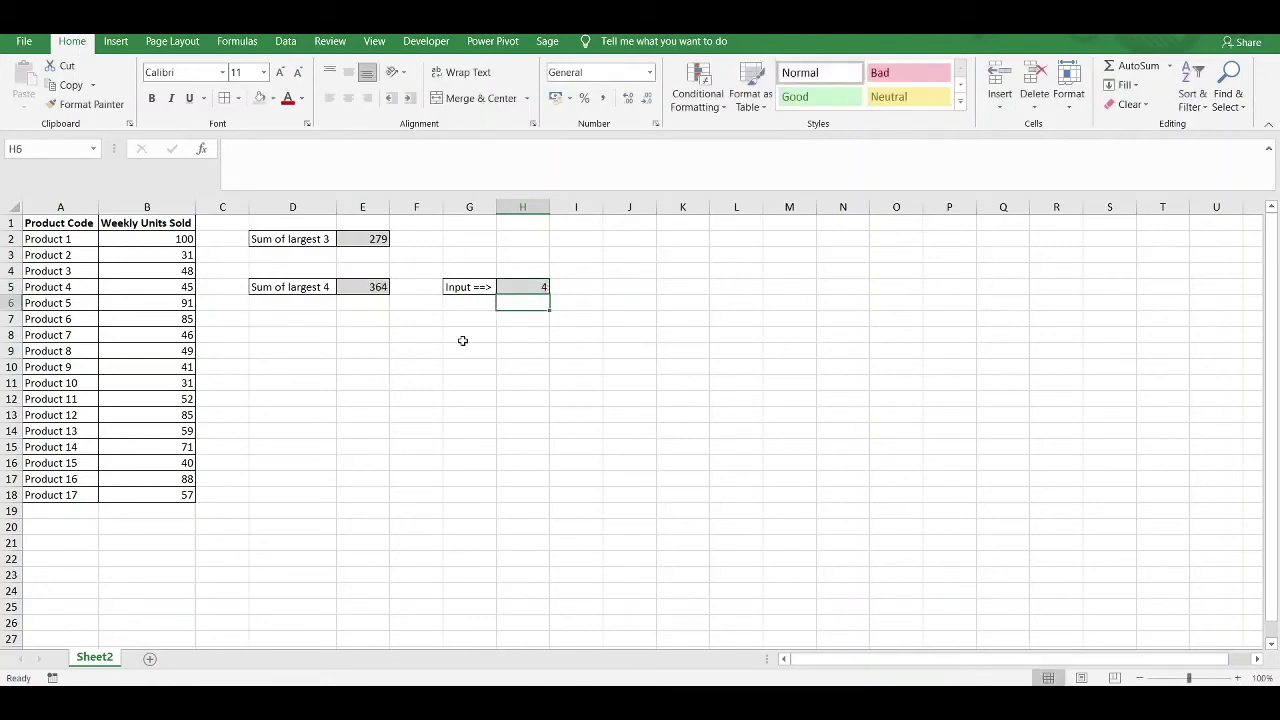
left_click(534, 287)
type("1")
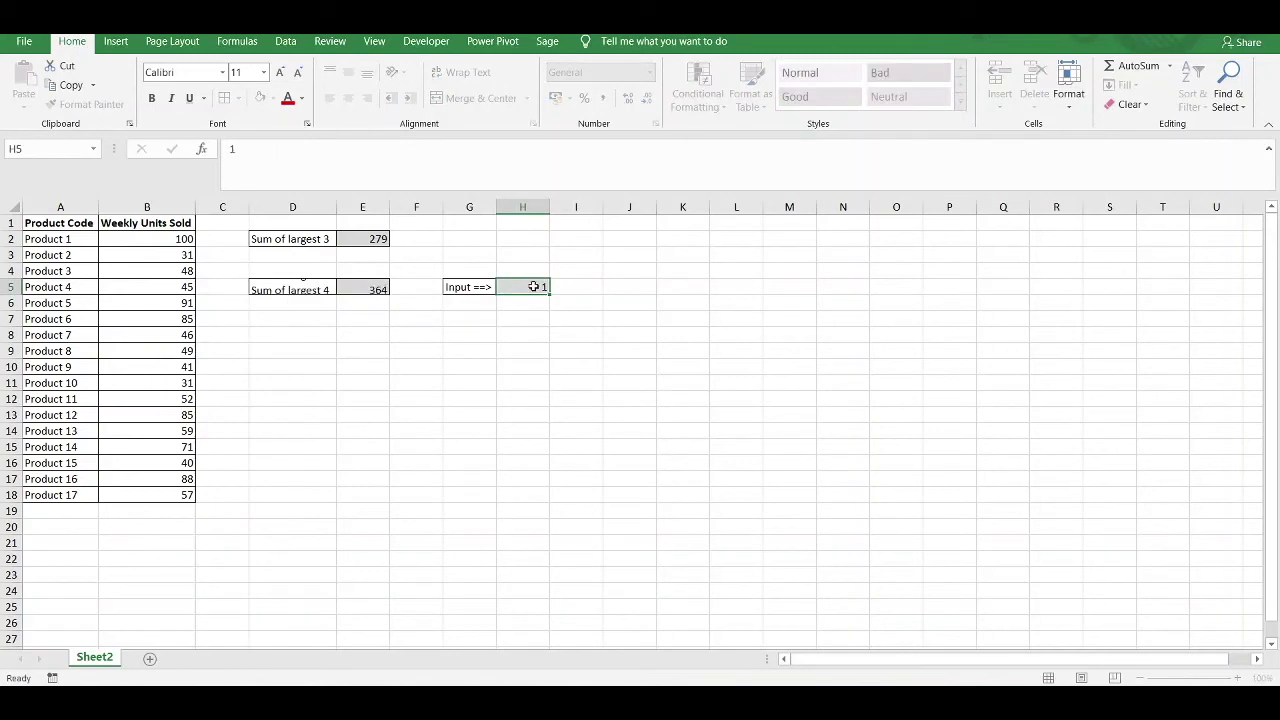
key("Return")
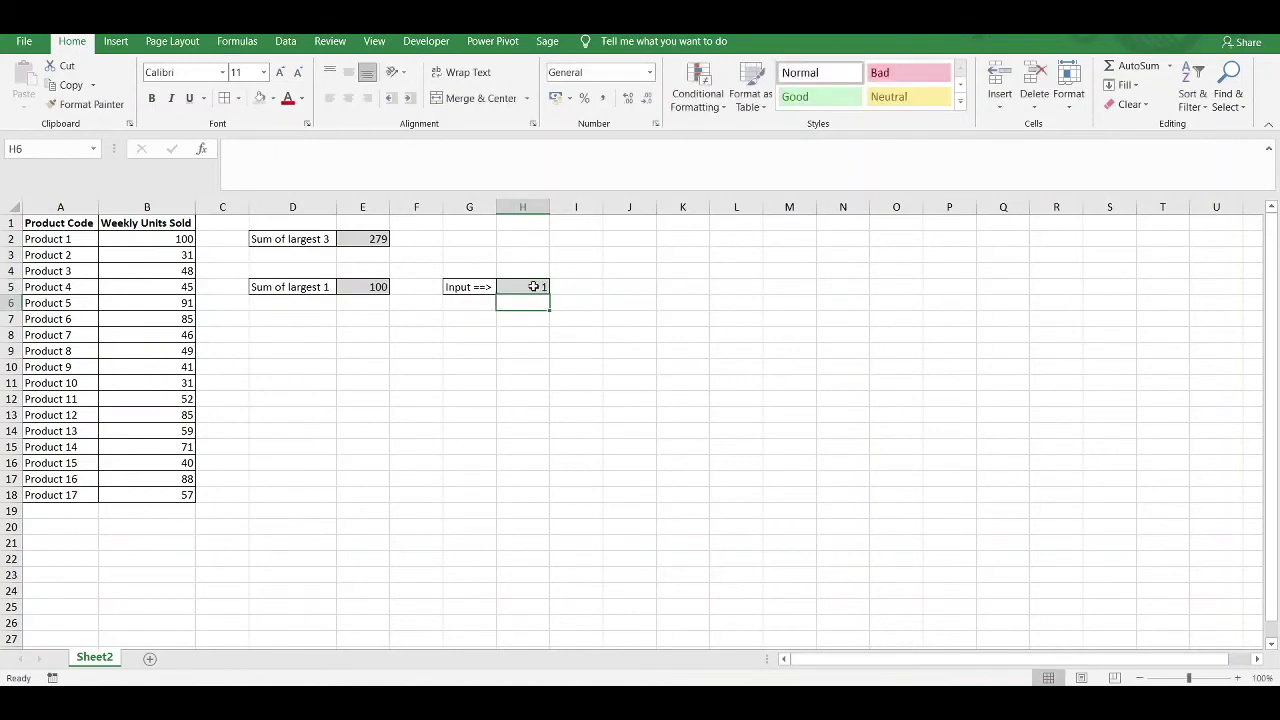
Set H5 to 6 so E5 sums the largest six to 520.
left_click(380, 292)
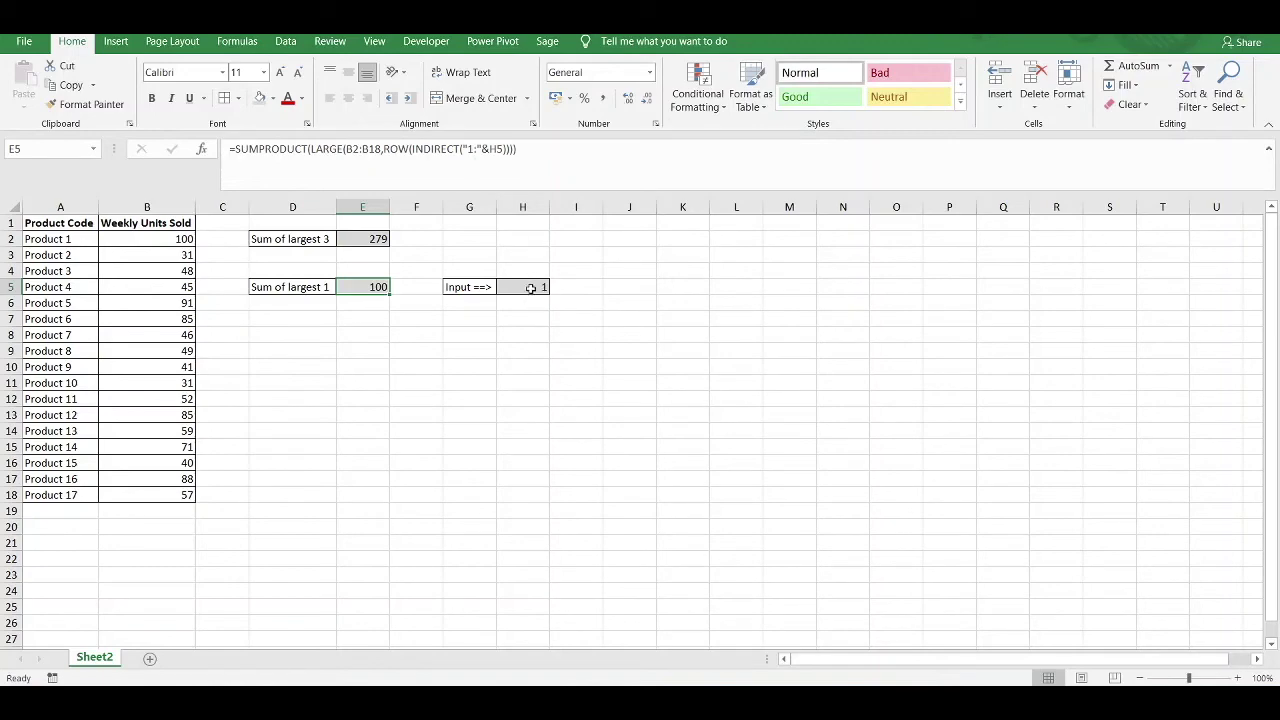
type("6")
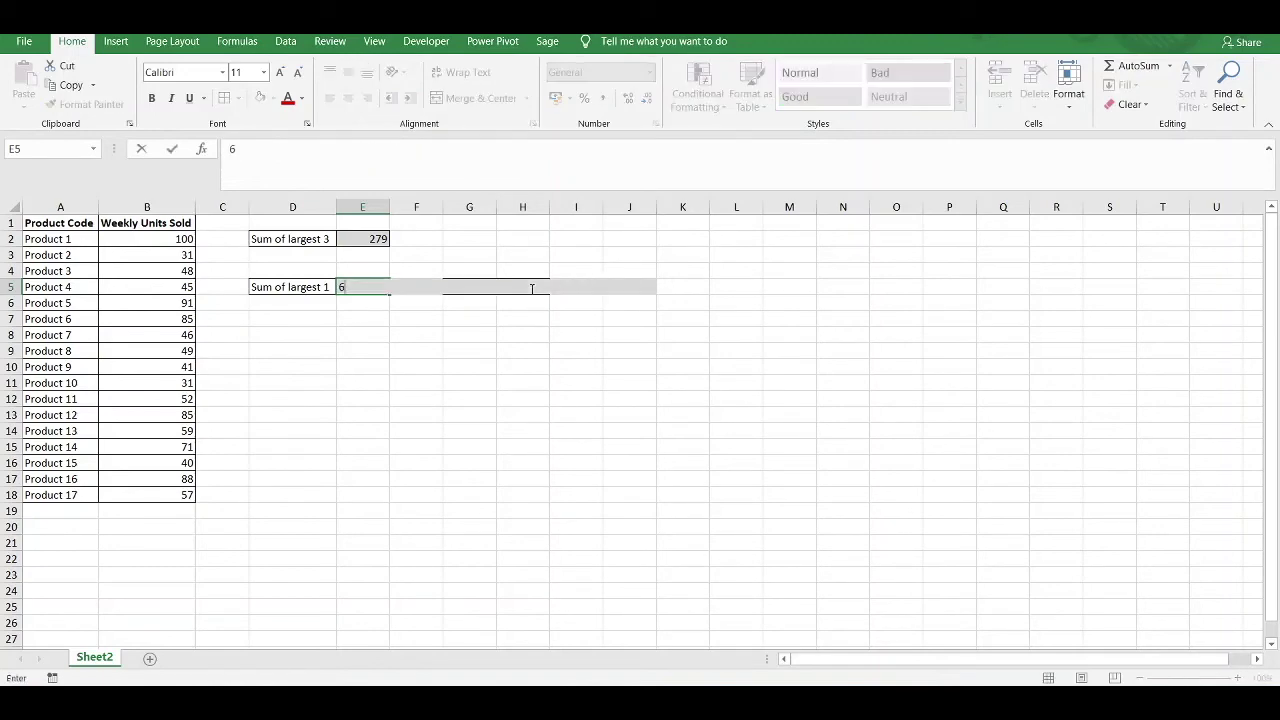
key("Escape")
left_click(532, 288)
type("6")
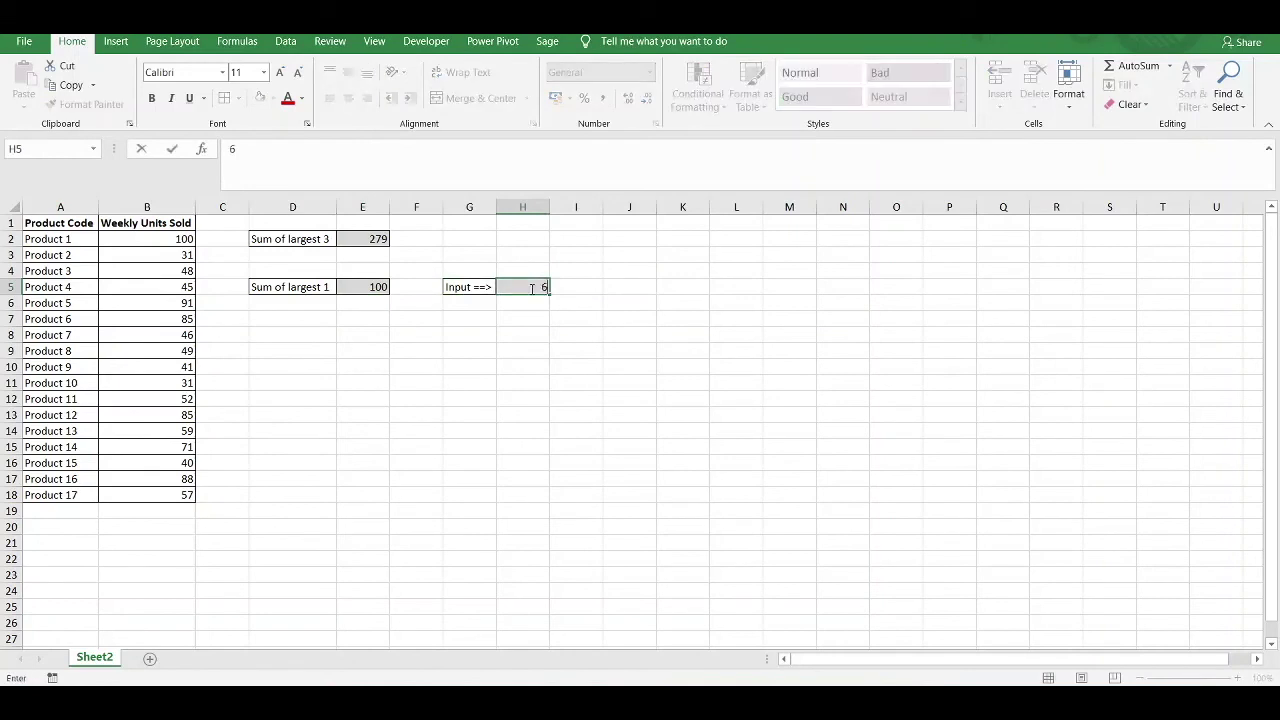
key("Return")
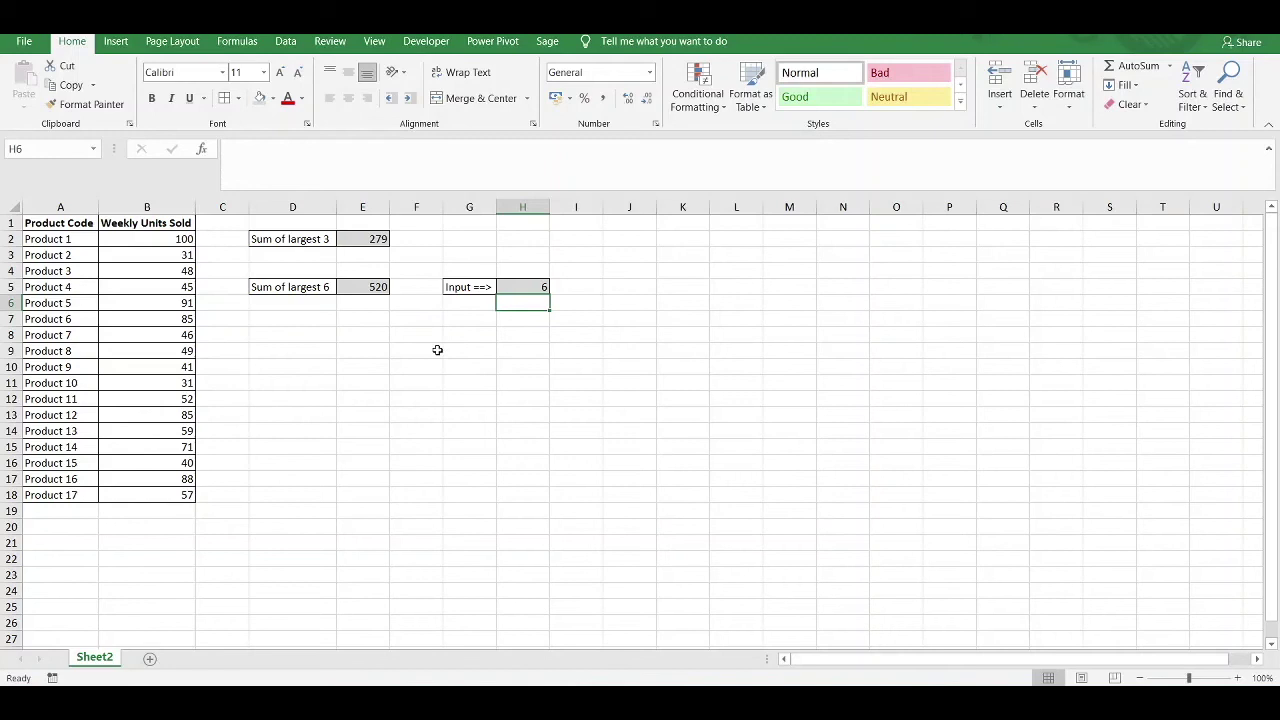
left_click(364, 287)
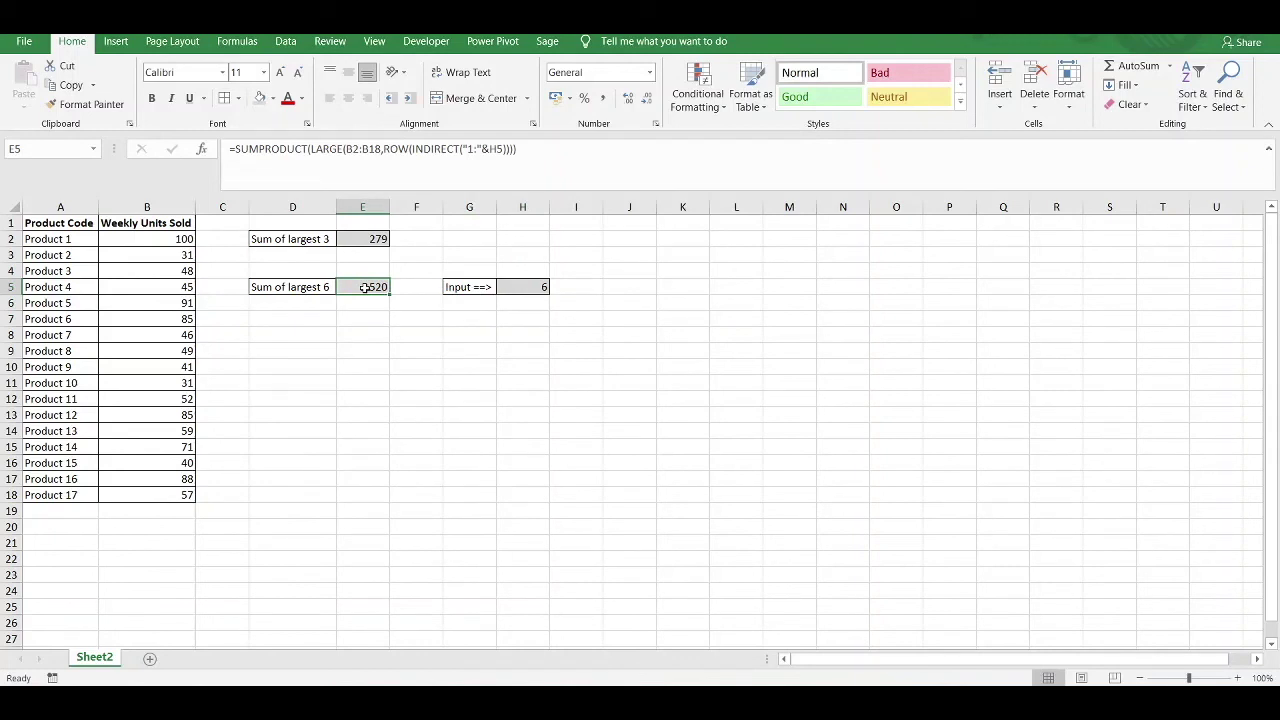
Replace LARGE with SMALL in E5's formula, giving 234 for the smallest six.
left_click(345, 149)
key("BackSpace")
key("BackSpace")
key("BackSpace")
key("BackSpace")
key("BackSpace")
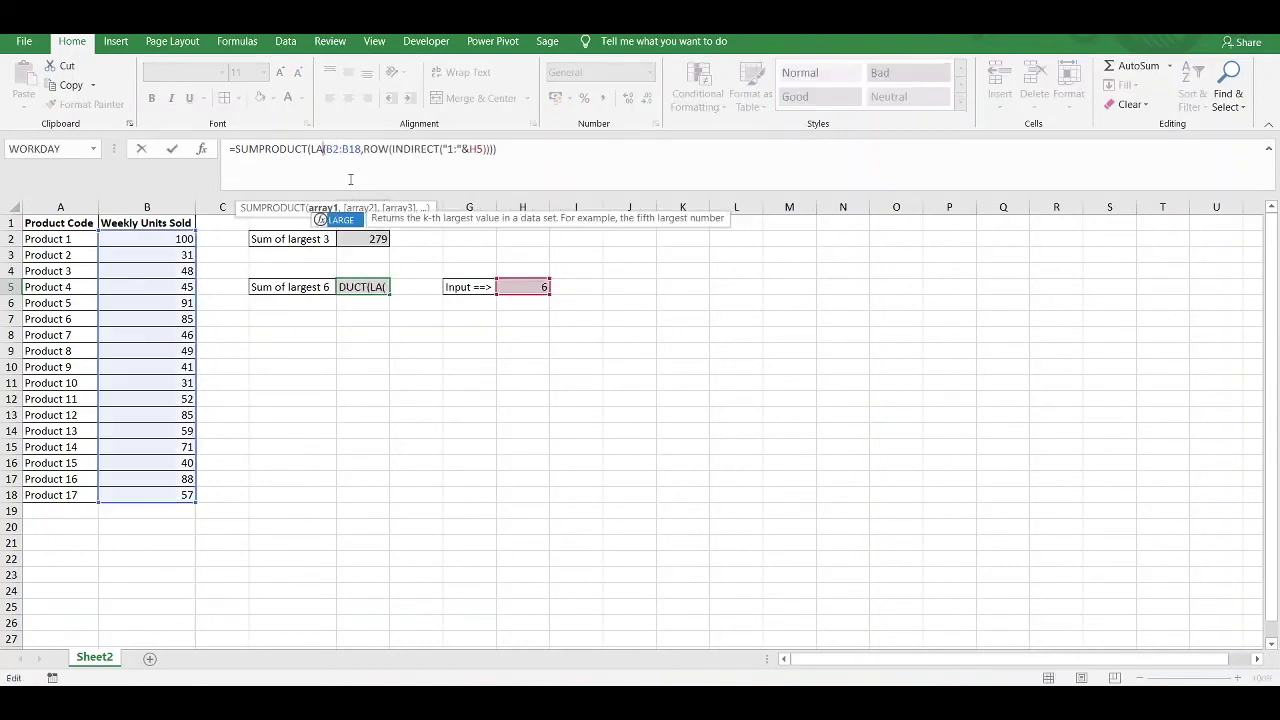
type("SMALL")
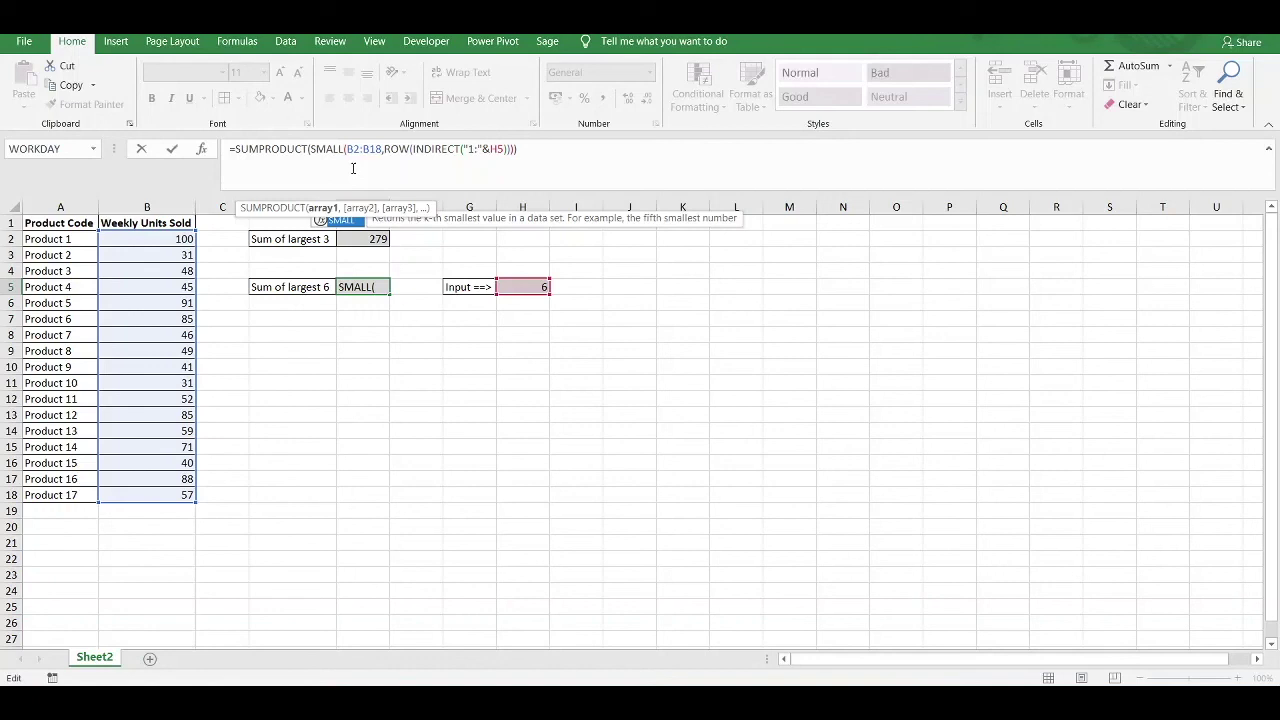
key("BackSpace")
type("L")
left_click(549, 155)
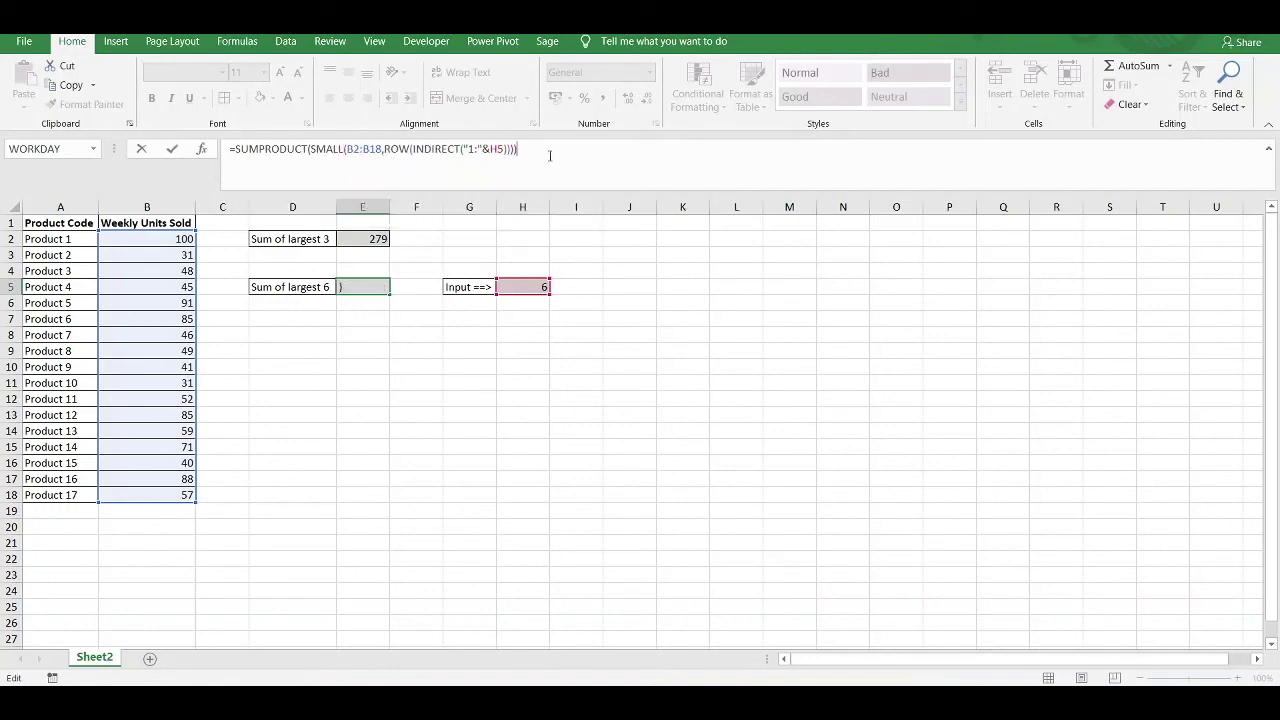
key("Return")
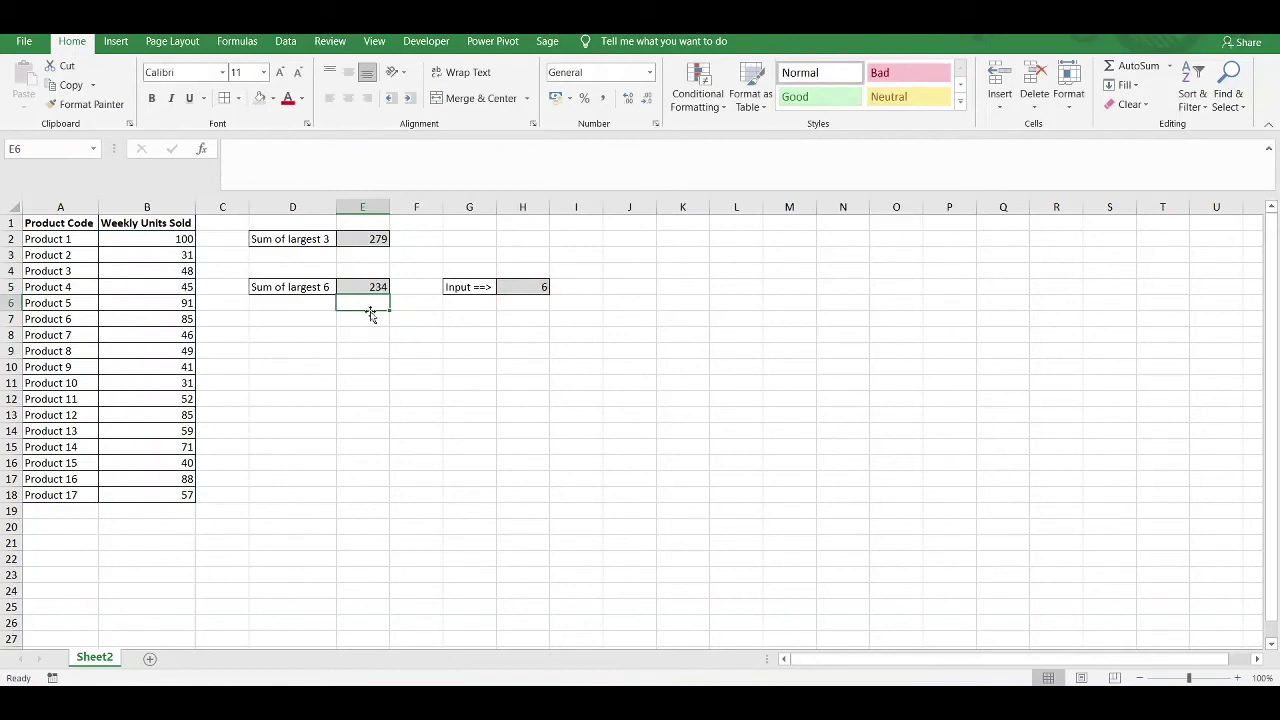
left_click(366, 287)
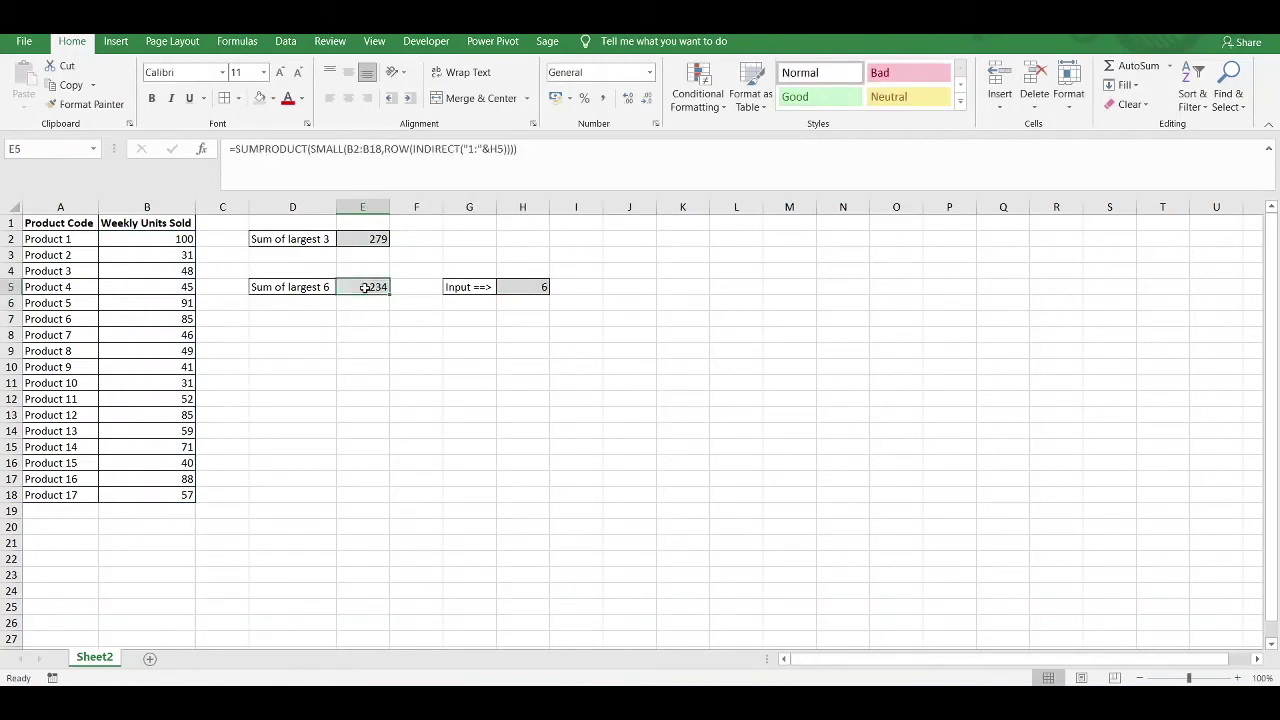
Enter 1 then 3 in H5 so E5 shows 102, and view D5's label formula.
left_click(539, 287)
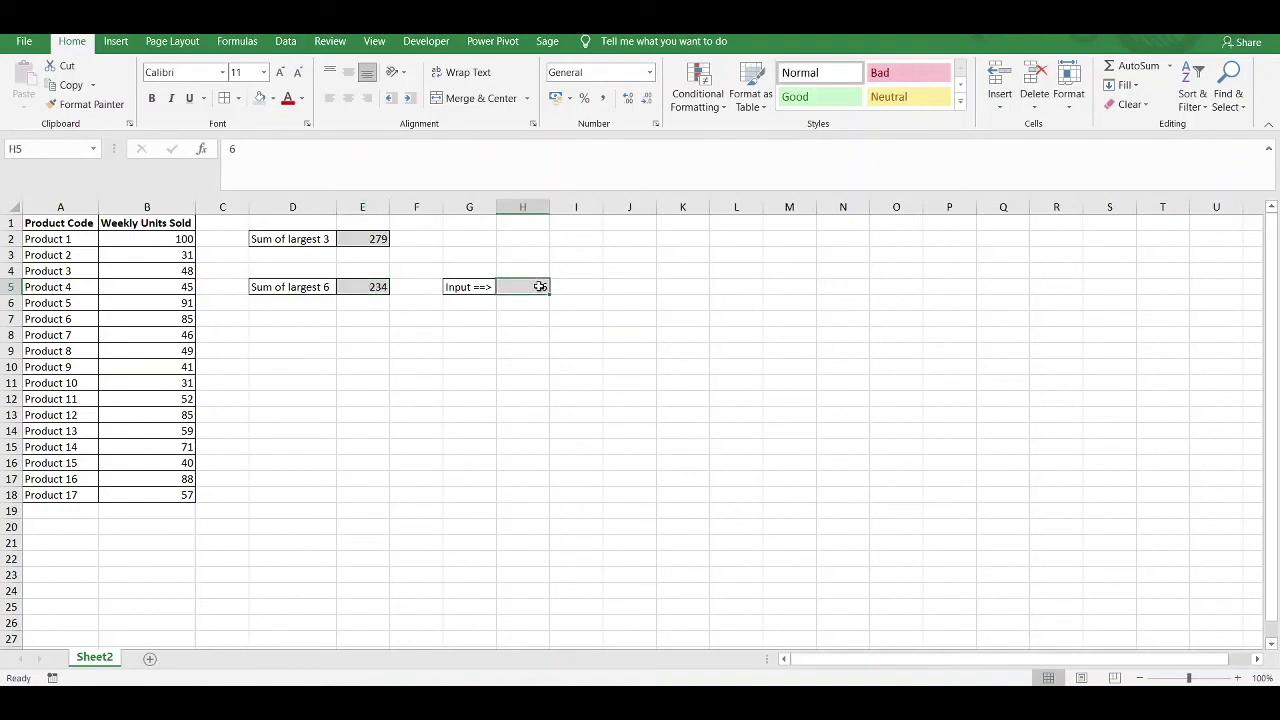
type("1")
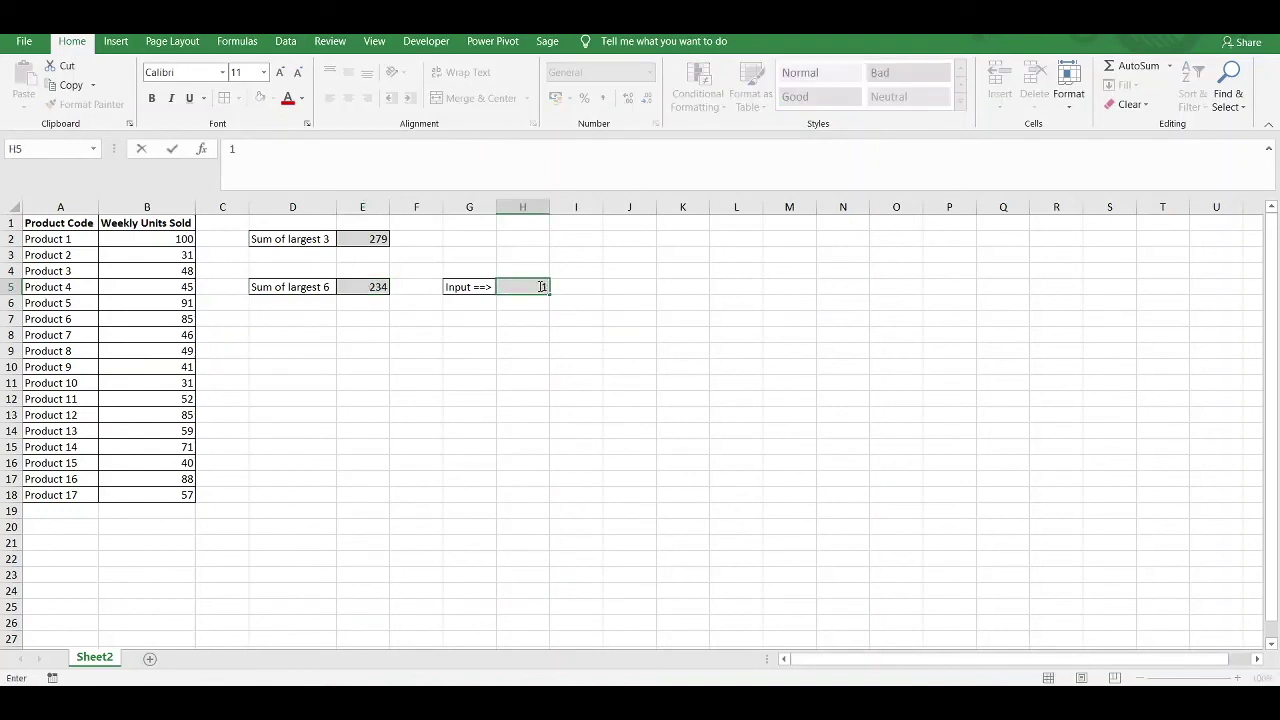
key("Return")
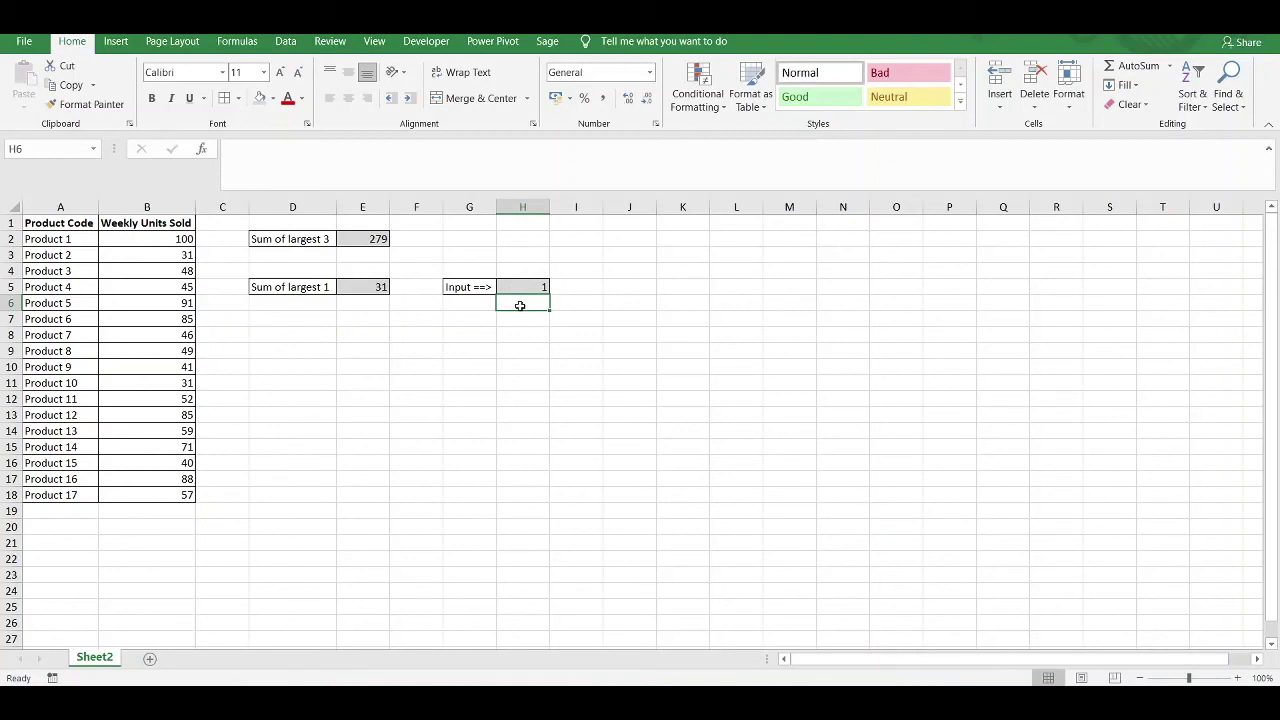
left_click(511, 287)
type("3")
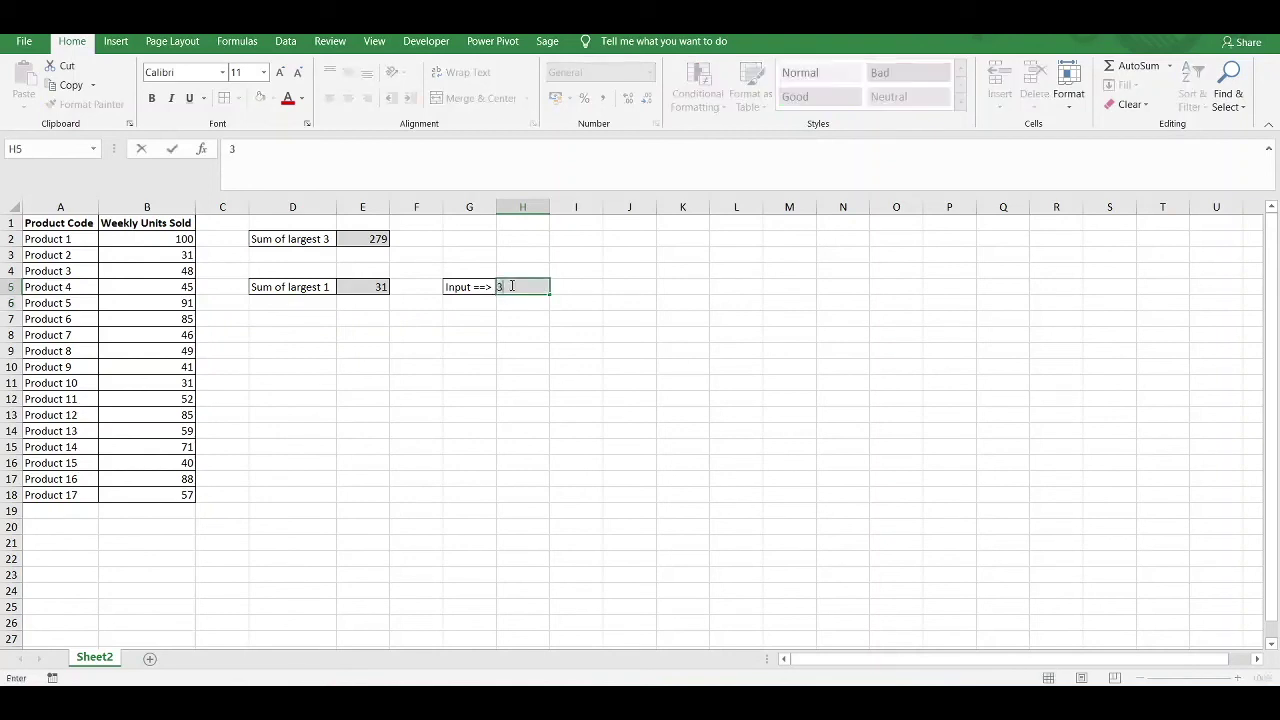
key("Return")
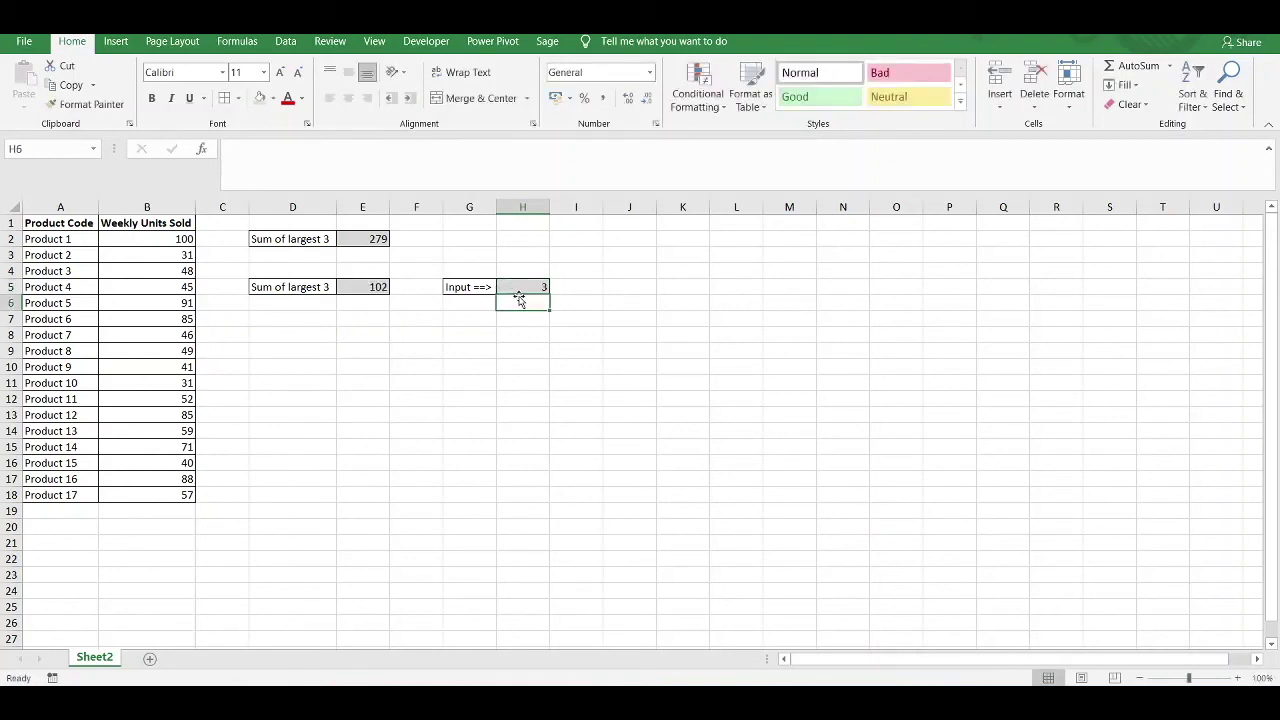
left_click(314, 288)
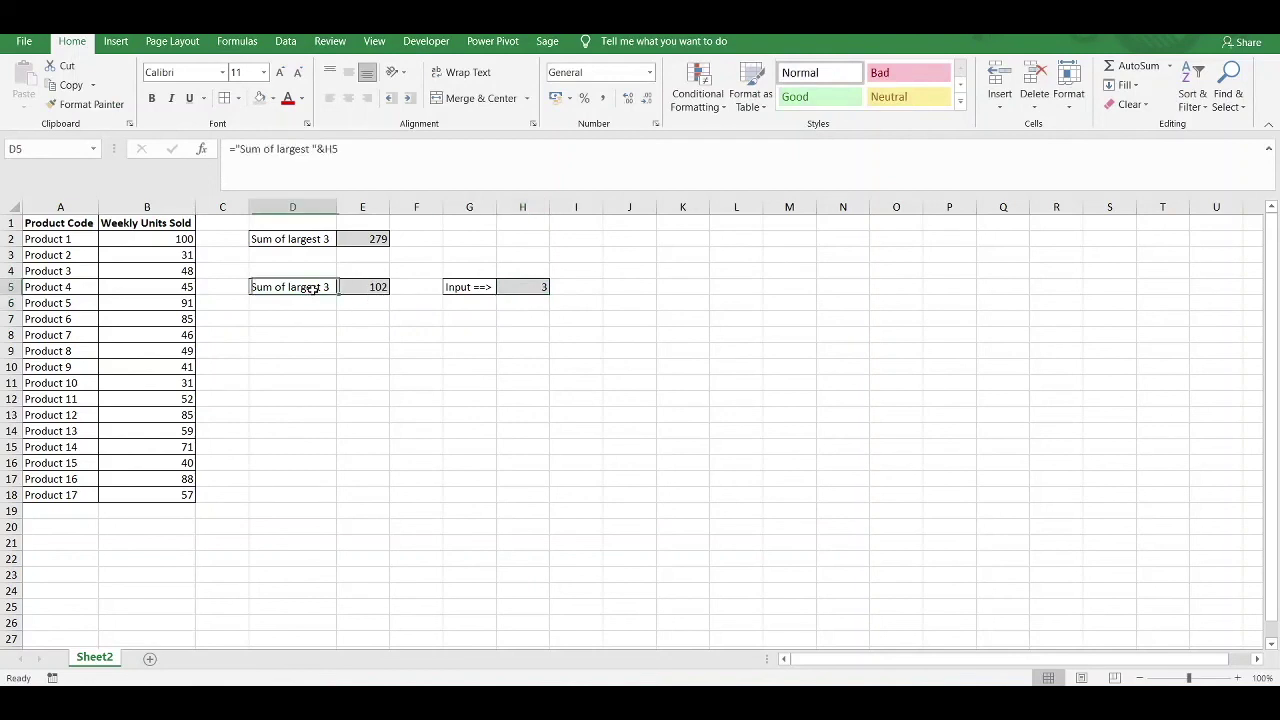